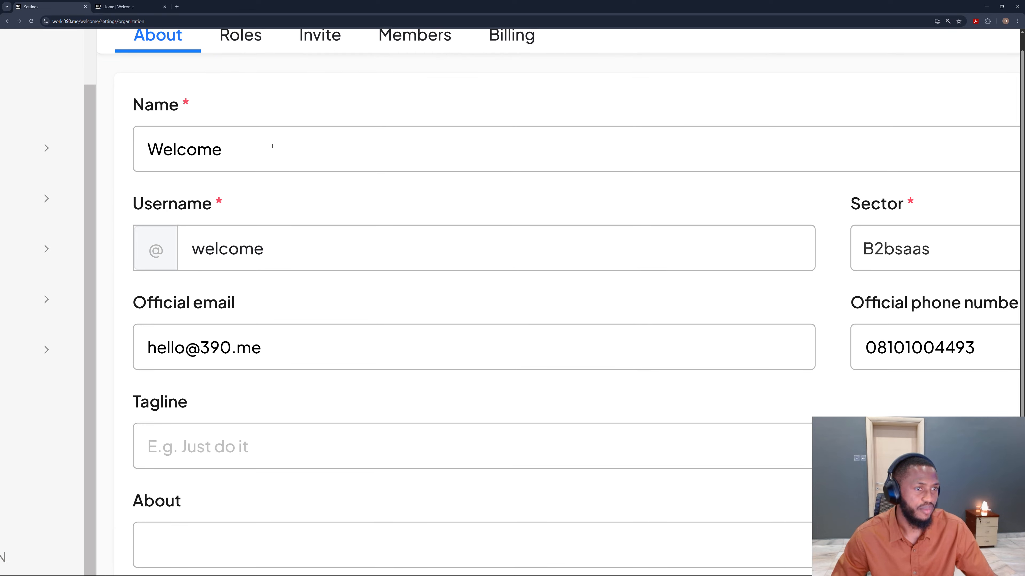
pyautogui.scroll(2, 272, 145)
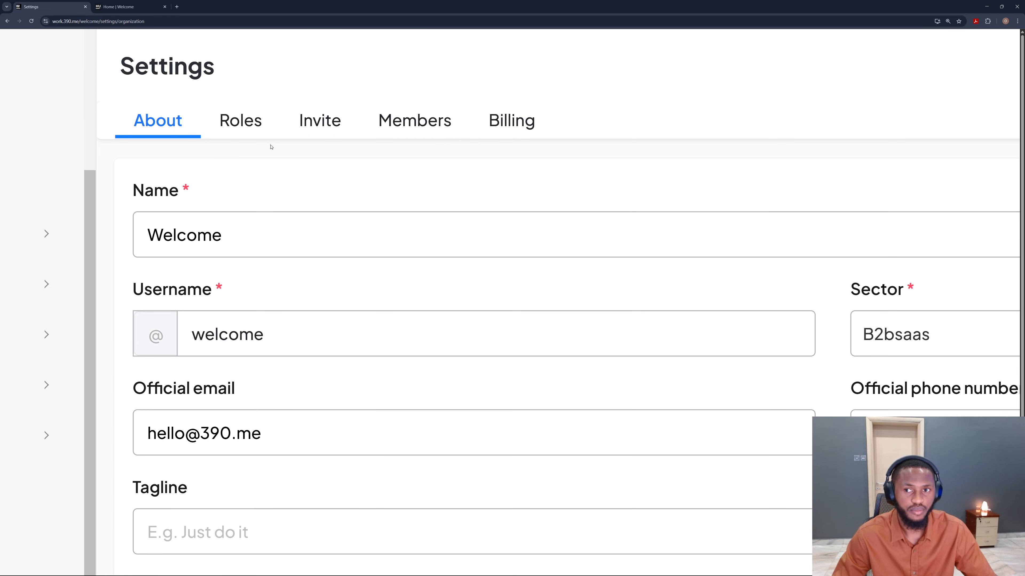
# Step: Enable the Activate 390 HUB option in the organization's About settings and update the organization
pyautogui.scroll(-3, 251, 133)
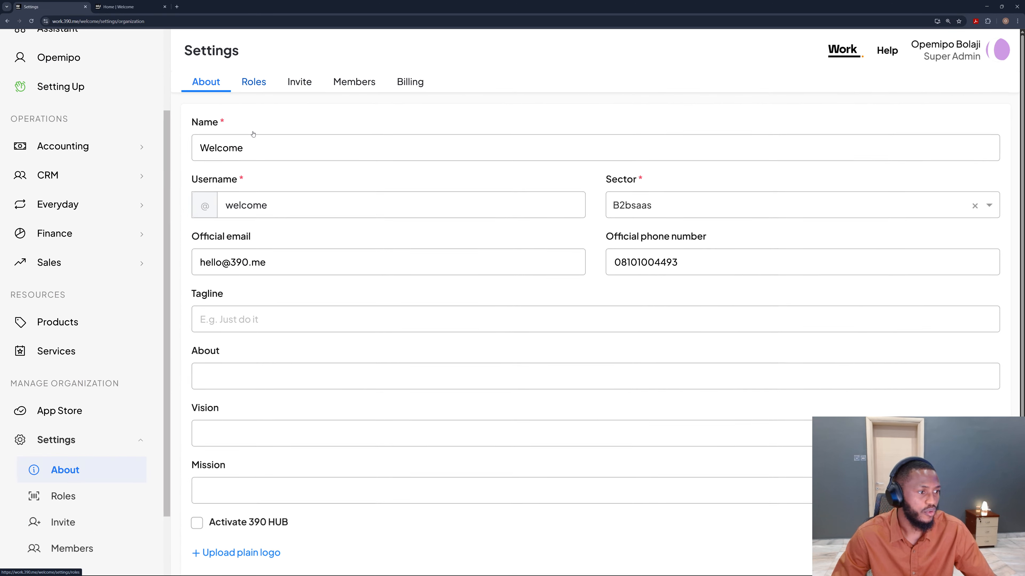
pyautogui.scroll(-4, 347, 277)
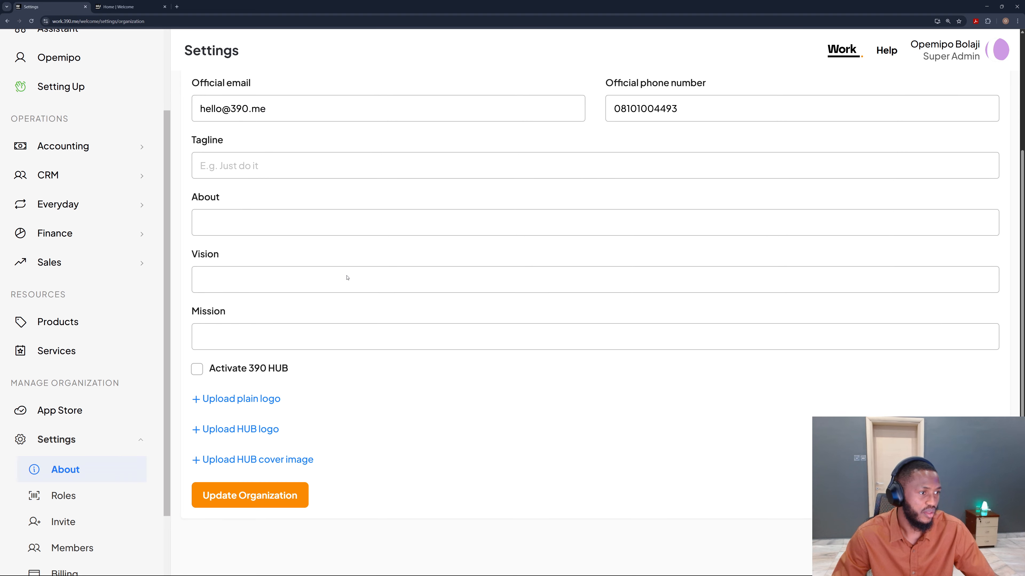
pyautogui.scroll(3, 238, 154)
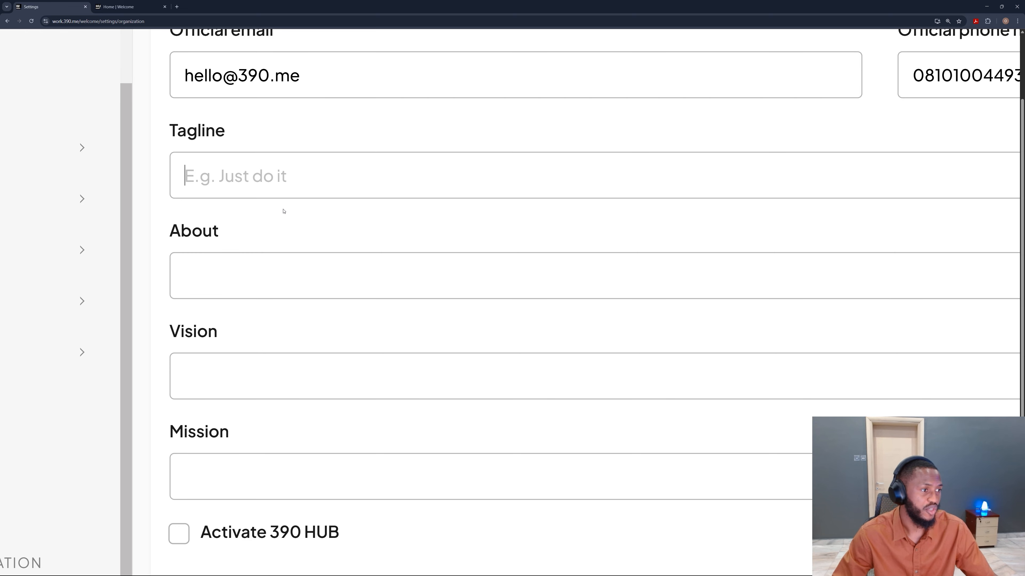
pyautogui.scroll(-3, 283, 210)
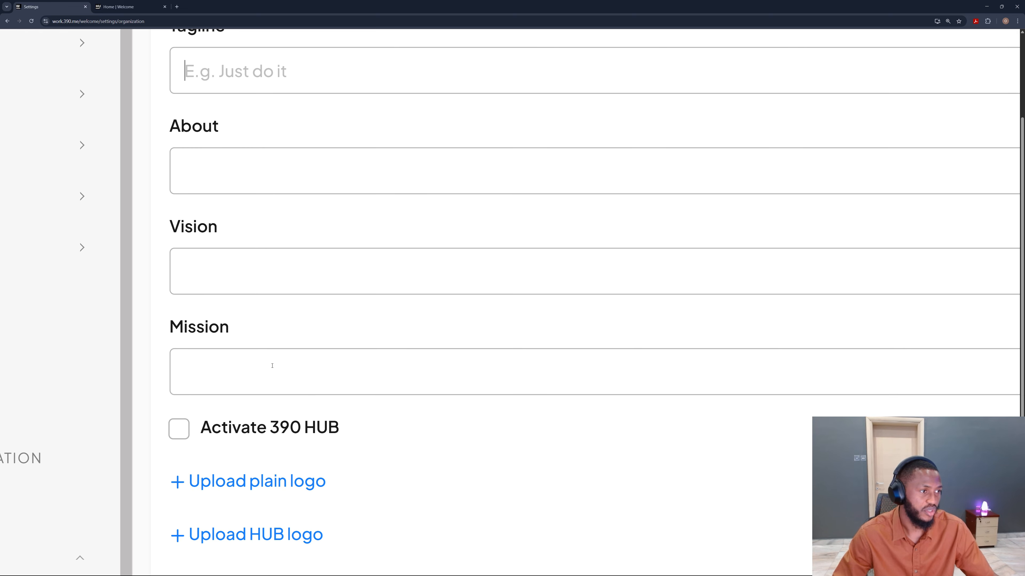
pyautogui.hotkey('ctrl', '-')
pyautogui.hotkey('ctrl', '-')
pyautogui.click(262, 365)
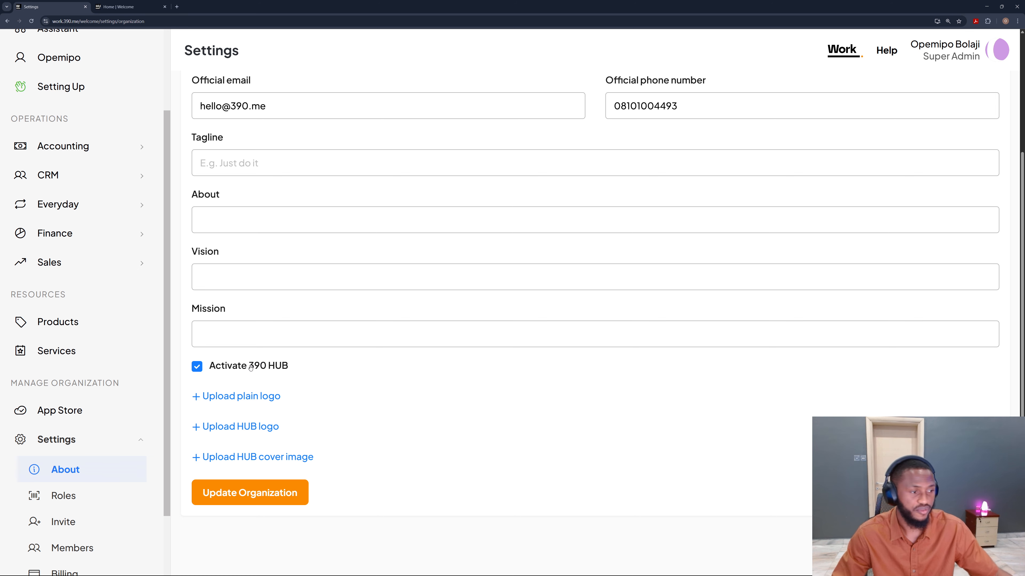
pyautogui.click(250, 493)
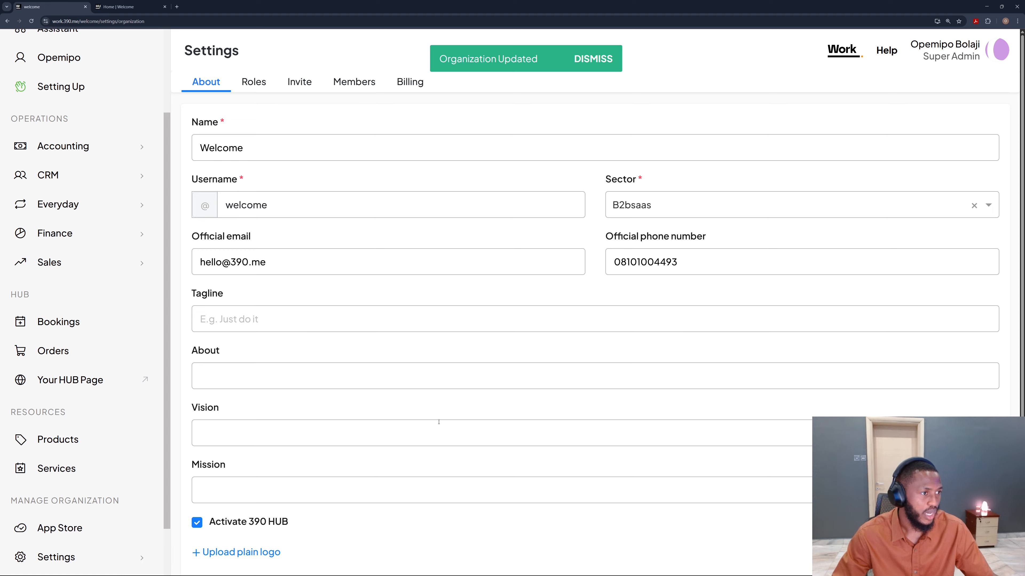
# Step: Switch to the organization's HUB page and copy its share link
pyautogui.scroll(-2, 435, 423)
pyautogui.scroll(2, 436, 423)
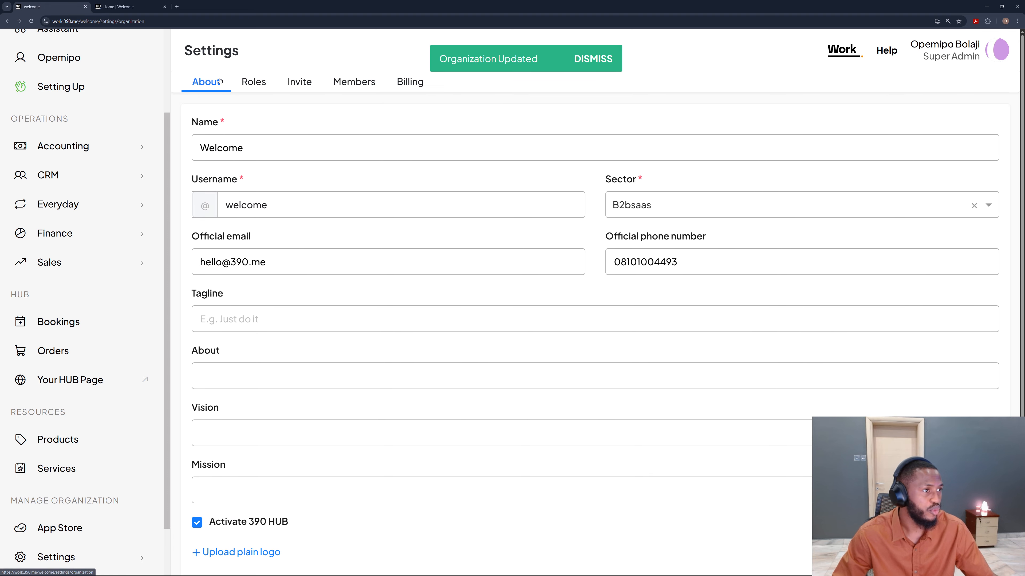
pyautogui.scroll(-3, 462, 282)
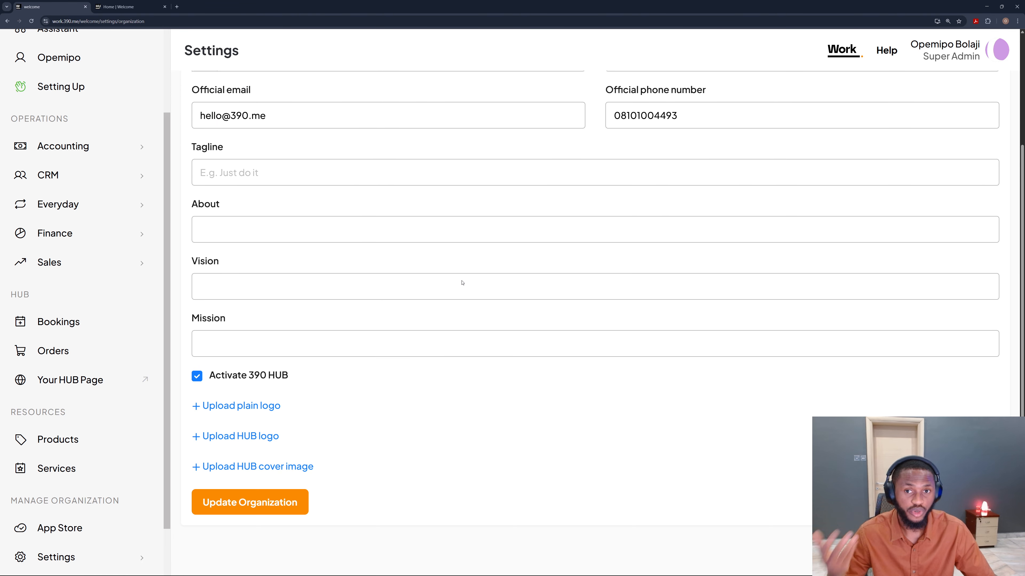
pyautogui.click(156, 8)
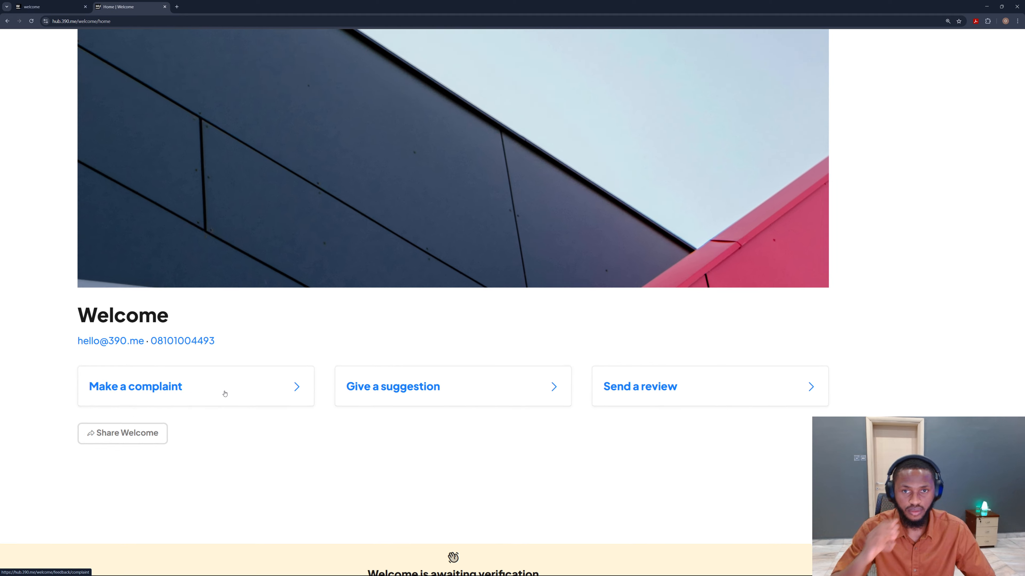
pyautogui.click(227, 431)
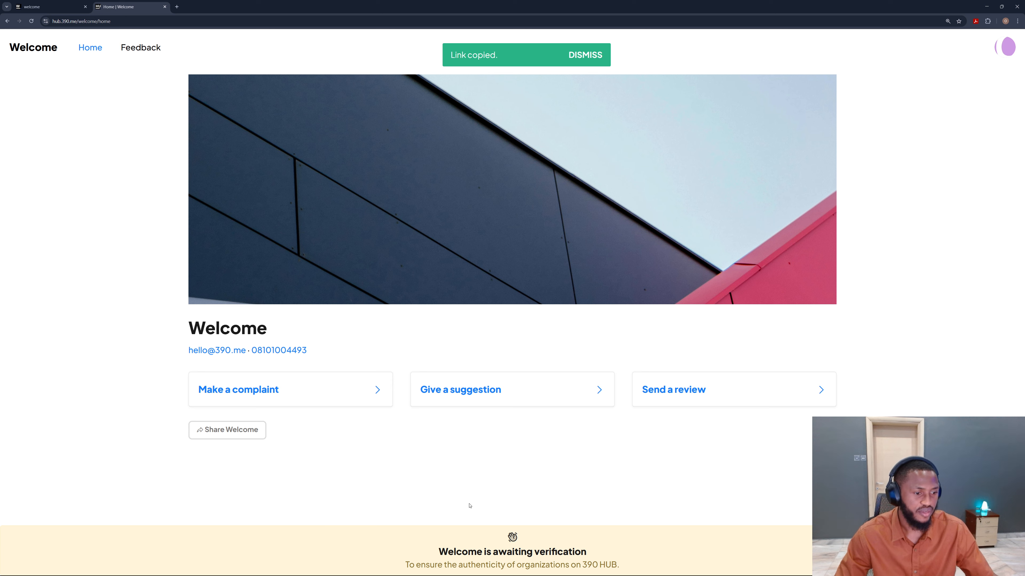
pyautogui.scroll(5, 527, 575)
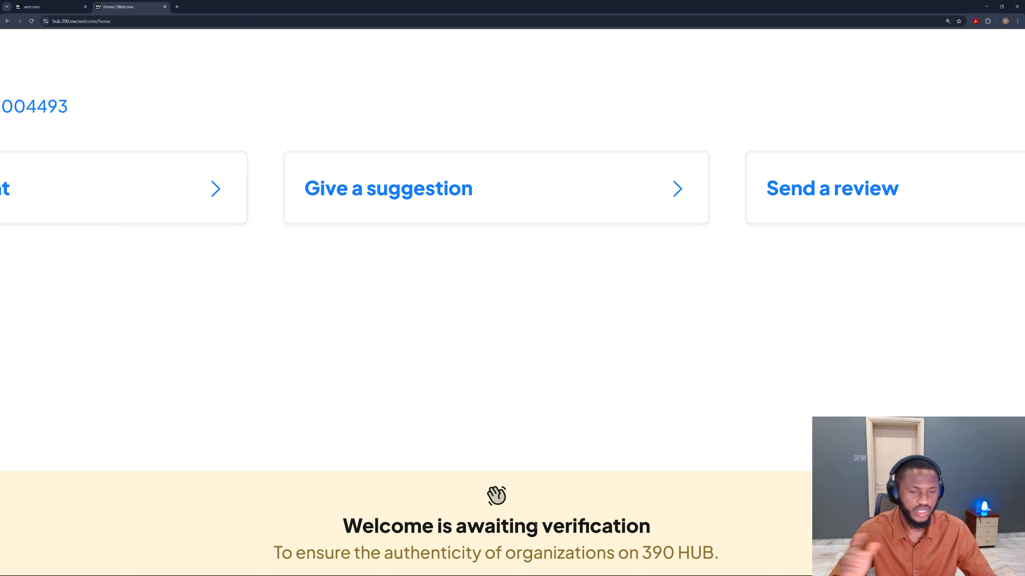
pyautogui.scroll(-5, 536, 526)
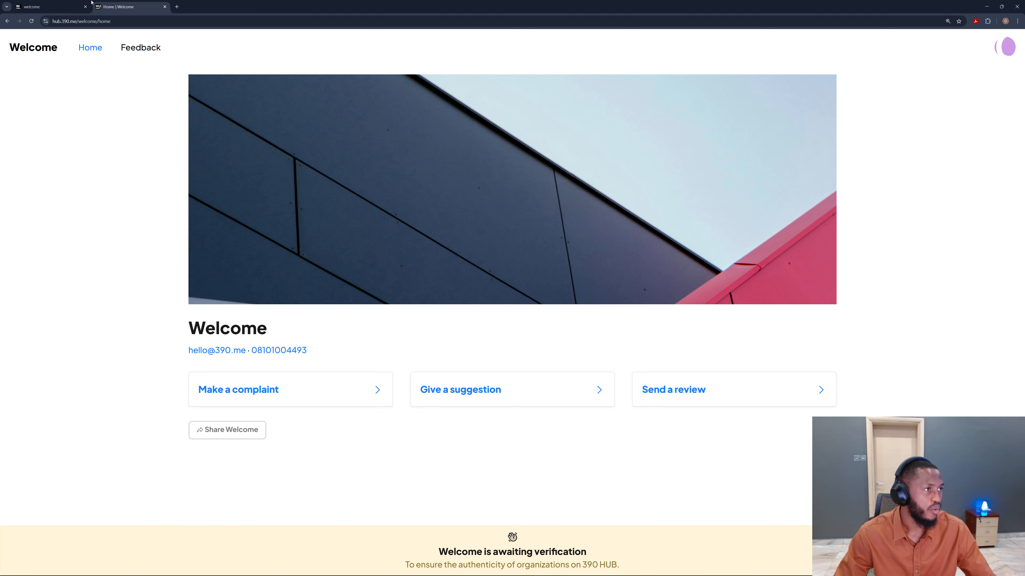
# Step: Return to settings and add a new role named Executive Assistant under Roles
pyautogui.click(76, 3)
pyautogui.scroll(4, 276, 227)
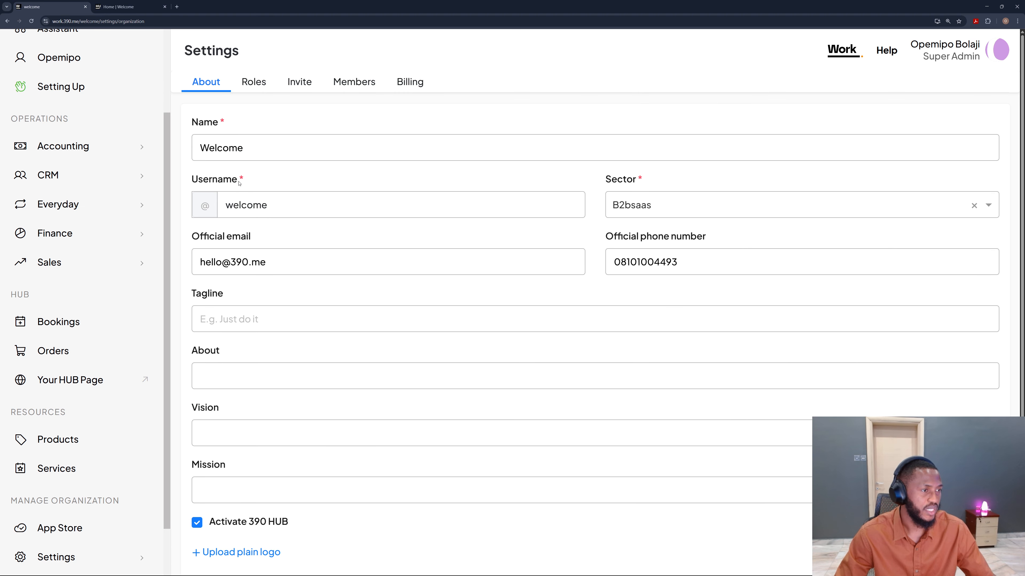
pyautogui.click(247, 83)
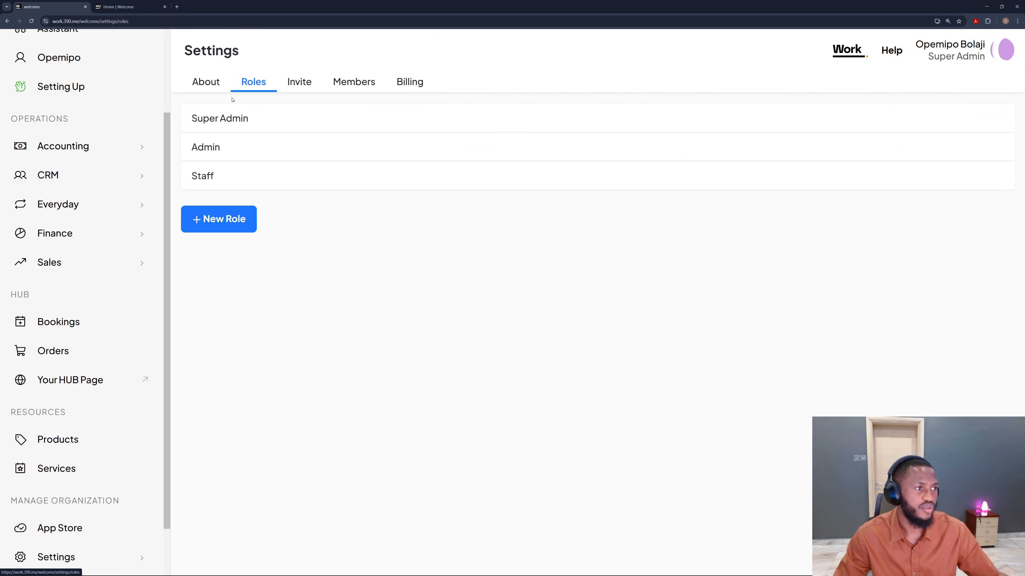
pyautogui.keyDown('ctrl'); pyautogui.scroll(5, 232, 100); pyautogui.keyUp('ctrl')
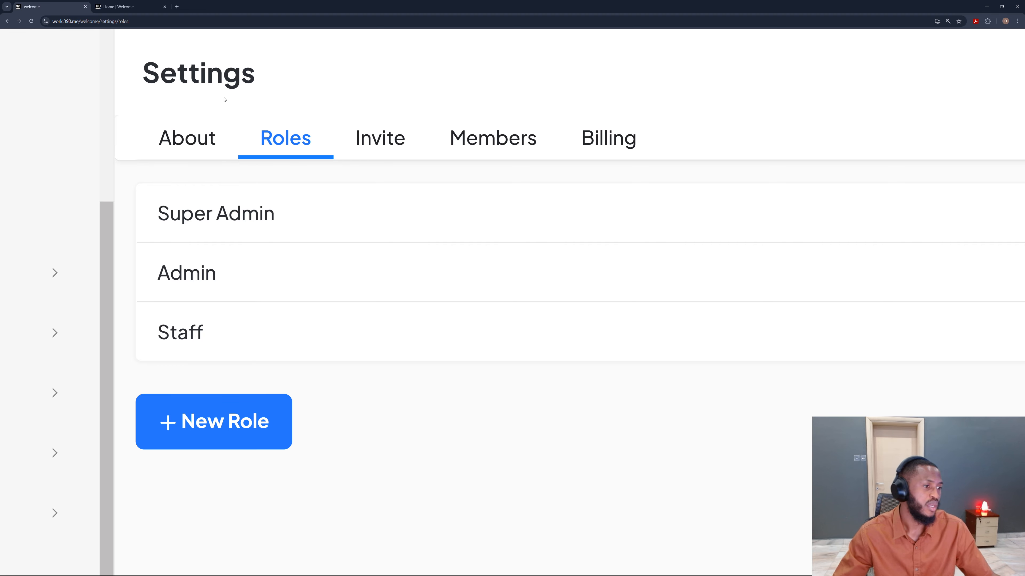
pyautogui.keyDown('ctrl'); pyautogui.scroll(-3, 224, 99); pyautogui.keyUp('ctrl')
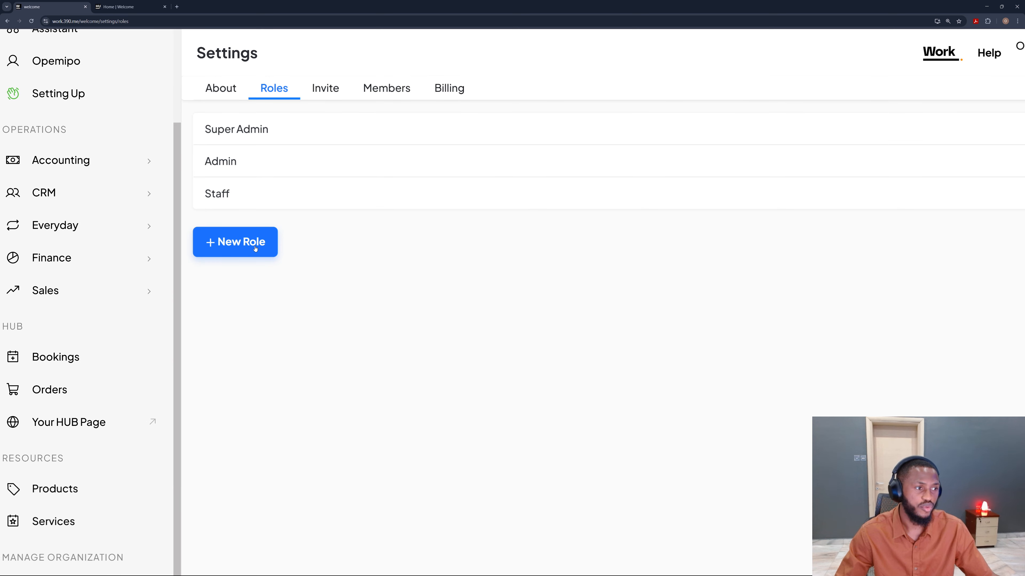
pyautogui.click(255, 249)
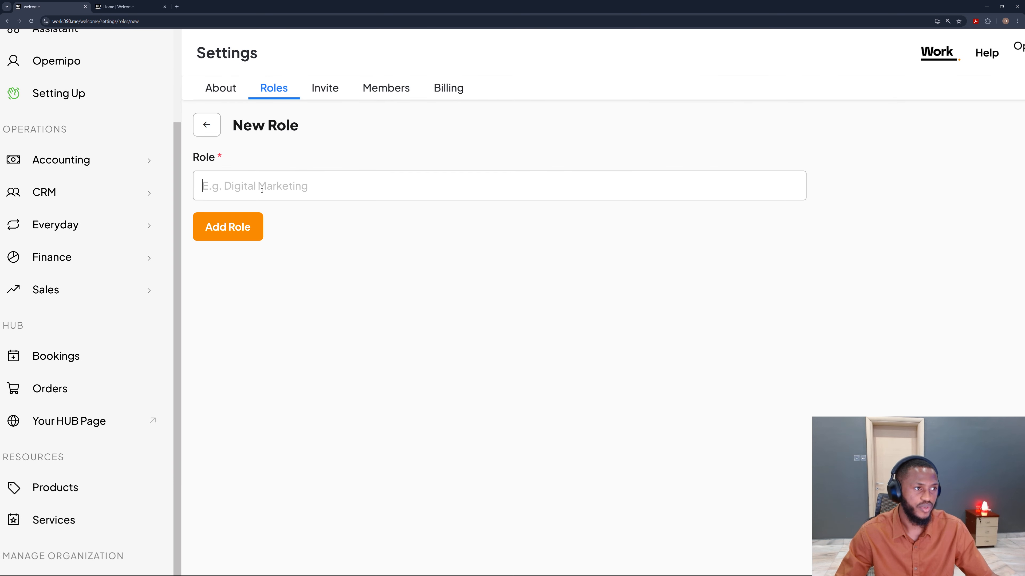
pyautogui.keyDown('ctrl'); pyautogui.scroll(5, 262, 189); pyautogui.keyUp('ctrl')
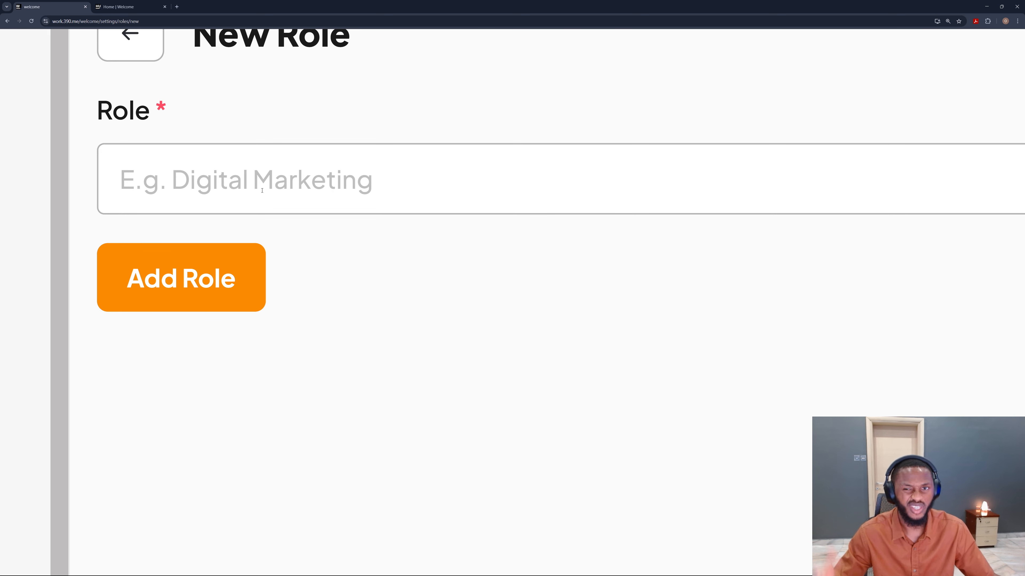
pyautogui.click(262, 191)
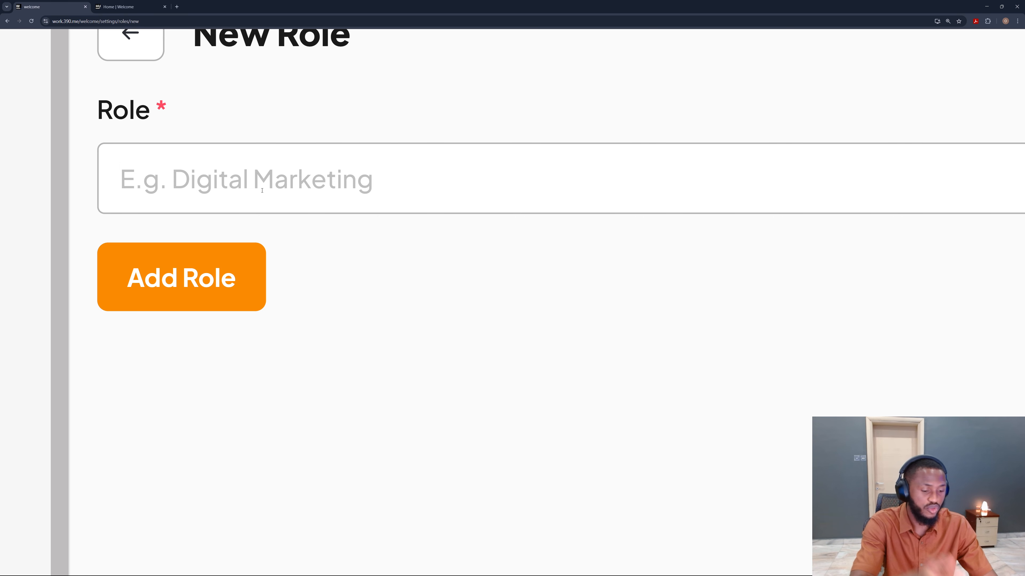
pyautogui.write('Executiv')
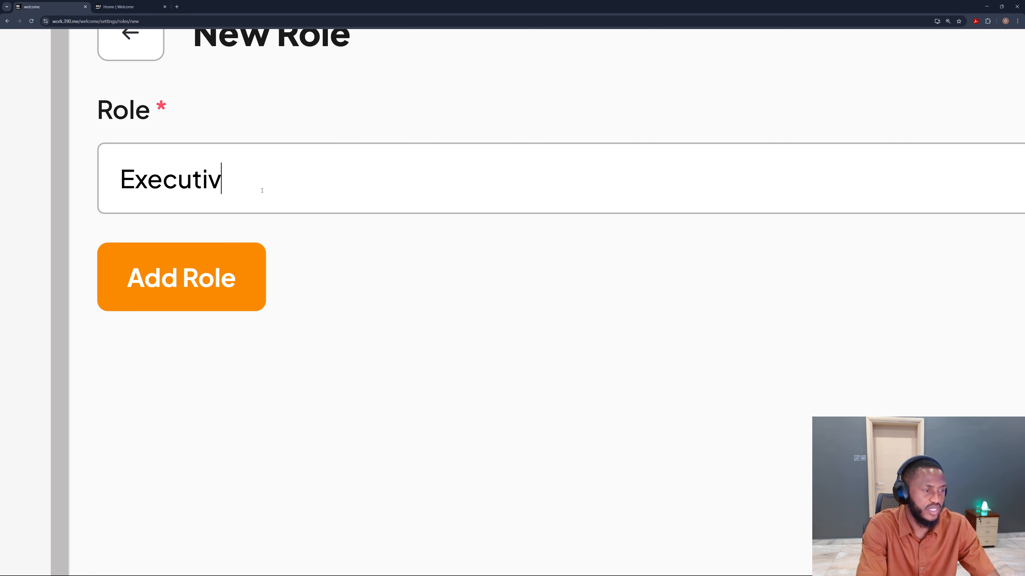
pyautogui.write('e Assist')
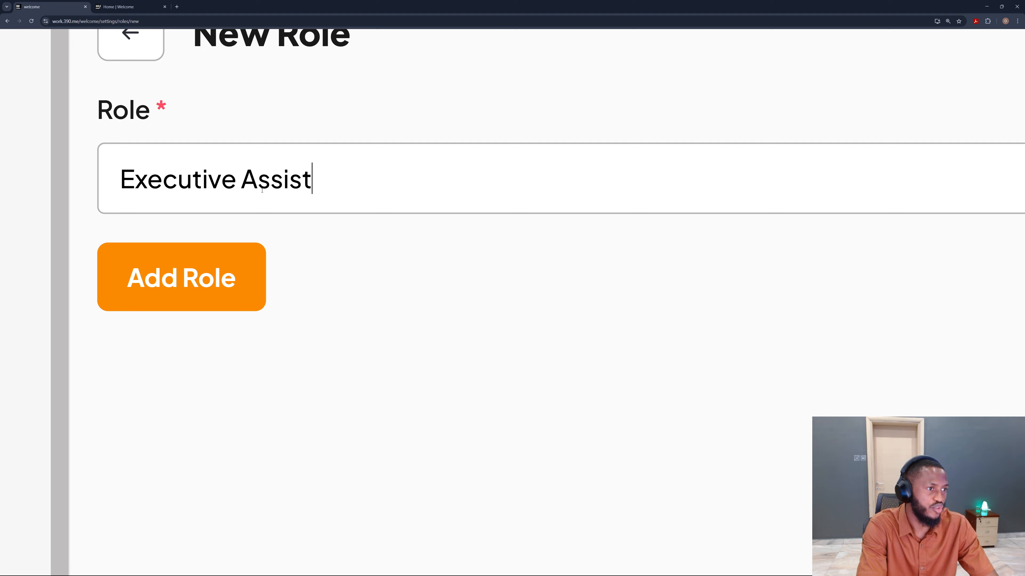
pyautogui.write('ant')
pyautogui.scroll(-5, 262, 190)
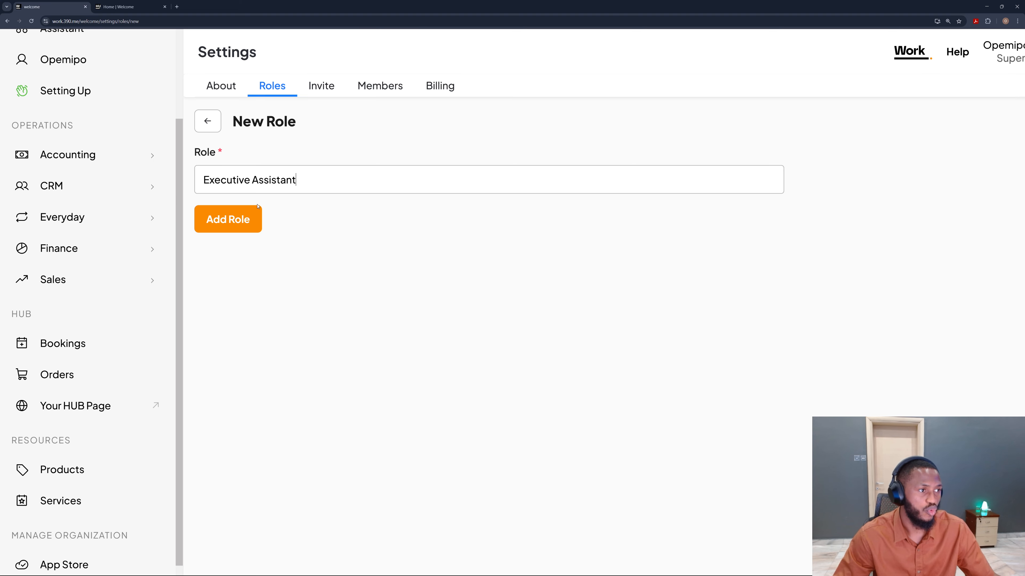
pyautogui.click(233, 211)
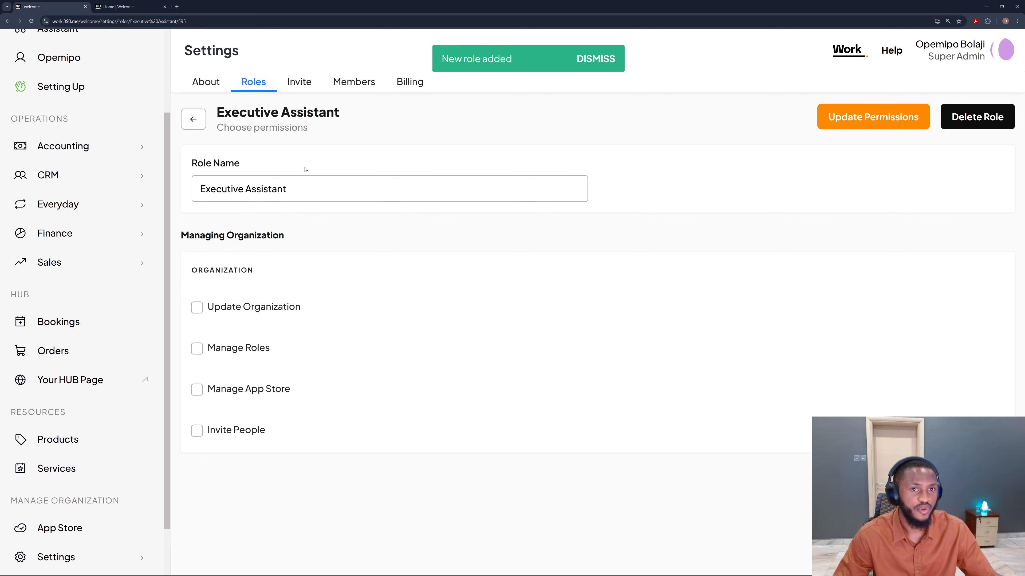
# Step: Examine the permission options available for the new Executive Assistant role
pyautogui.scroll(5, 1010, 101)
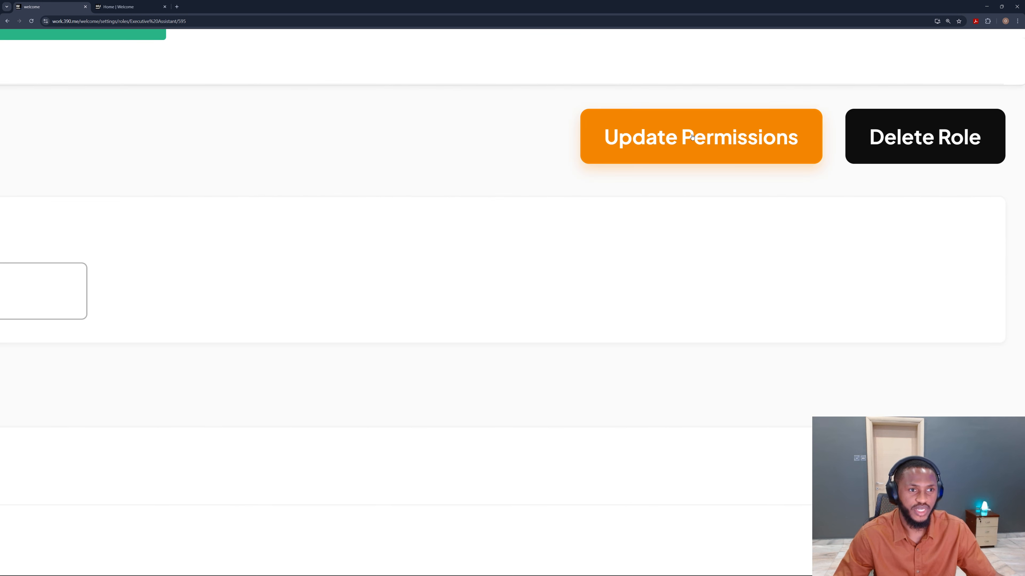
pyautogui.scroll(-5, 899, 140)
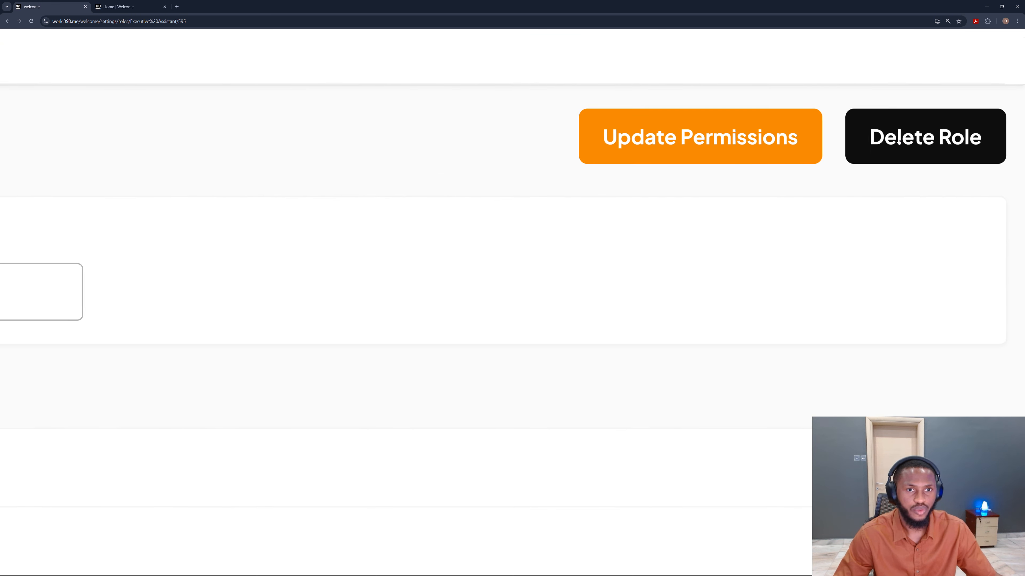
pyautogui.scroll(5, 182, 198)
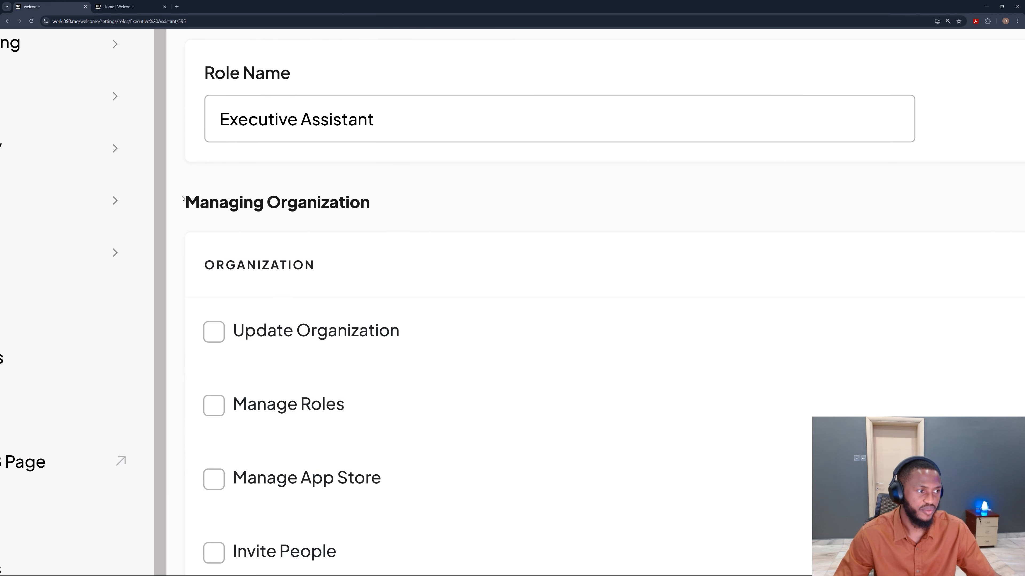
pyautogui.scroll(-1, 183, 232)
pyautogui.moveTo(369, 171); pyautogui.dragTo(186, 166)
pyautogui.click(270, 168)
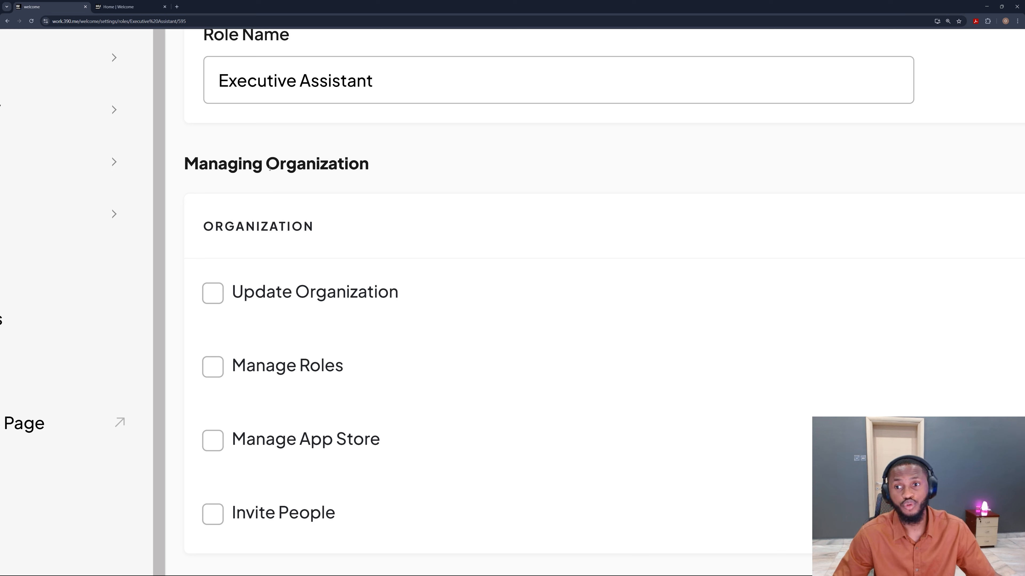
pyautogui.scroll(-1, 270, 168)
pyautogui.scroll(-2, 270, 168)
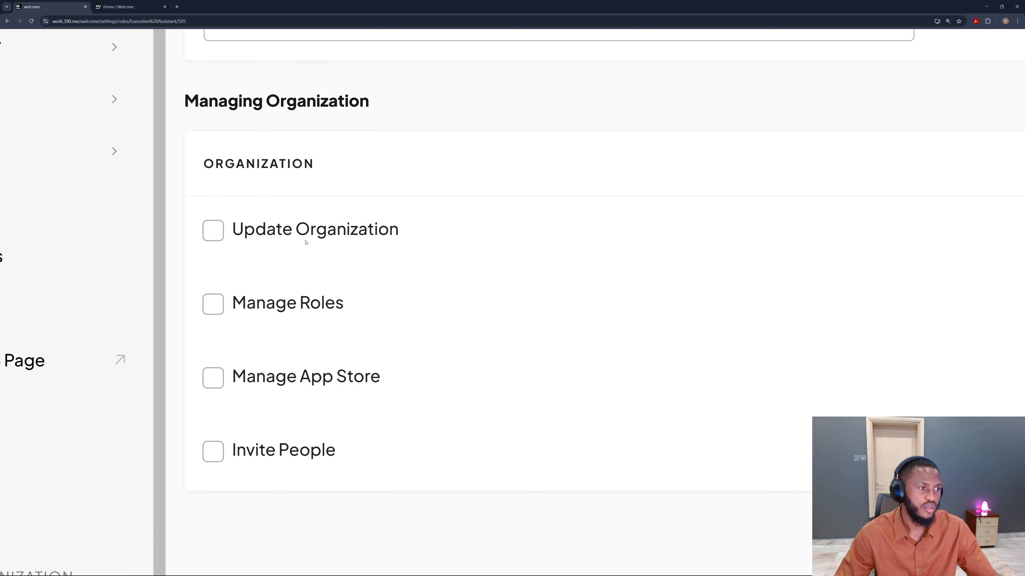
# Step: Grant the role Update Organization, Manage Roles, Manage App Store and Invite People permissions, then update permissions
pyautogui.click(309, 230)
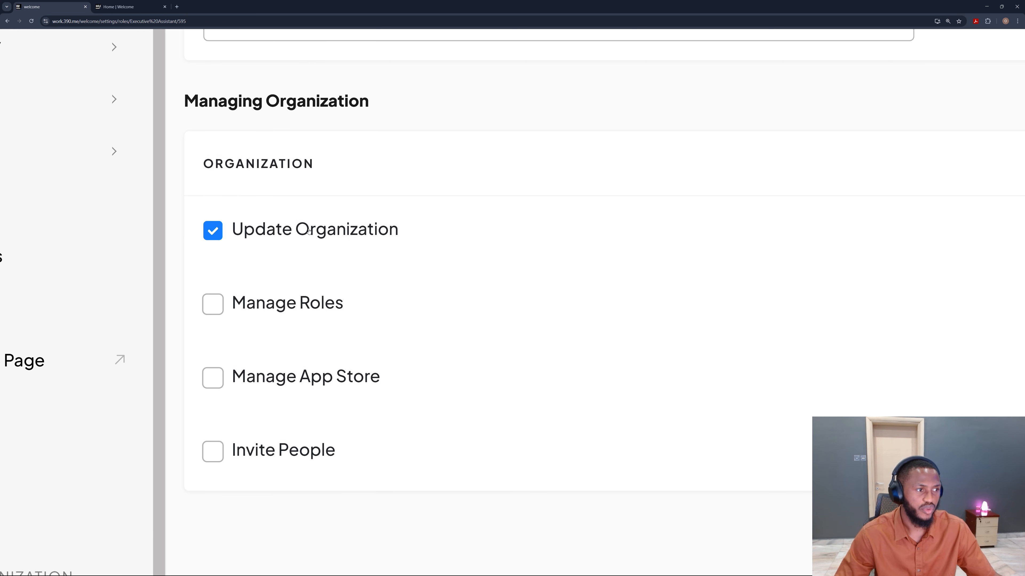
pyautogui.click(294, 309)
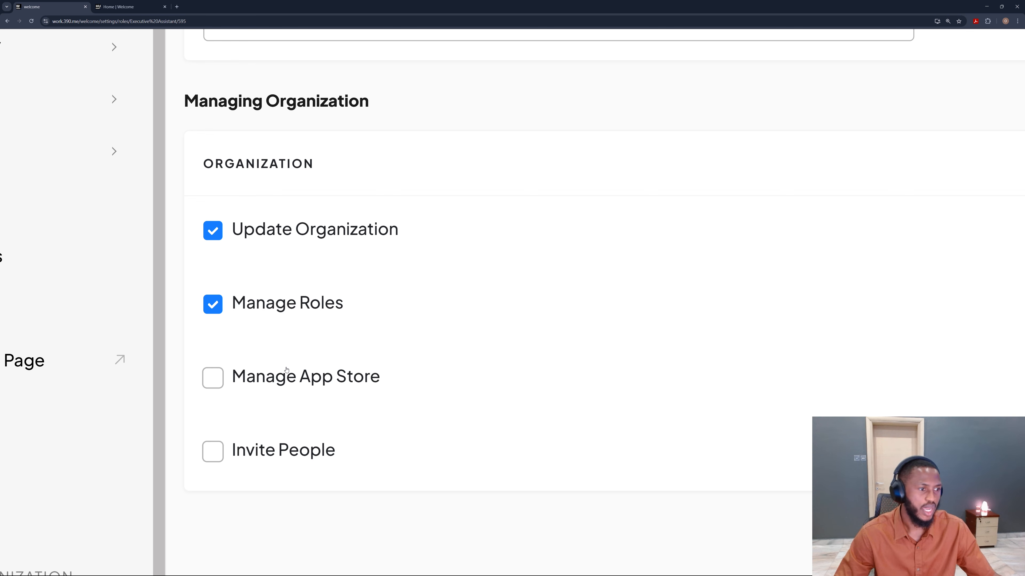
pyautogui.click(285, 377)
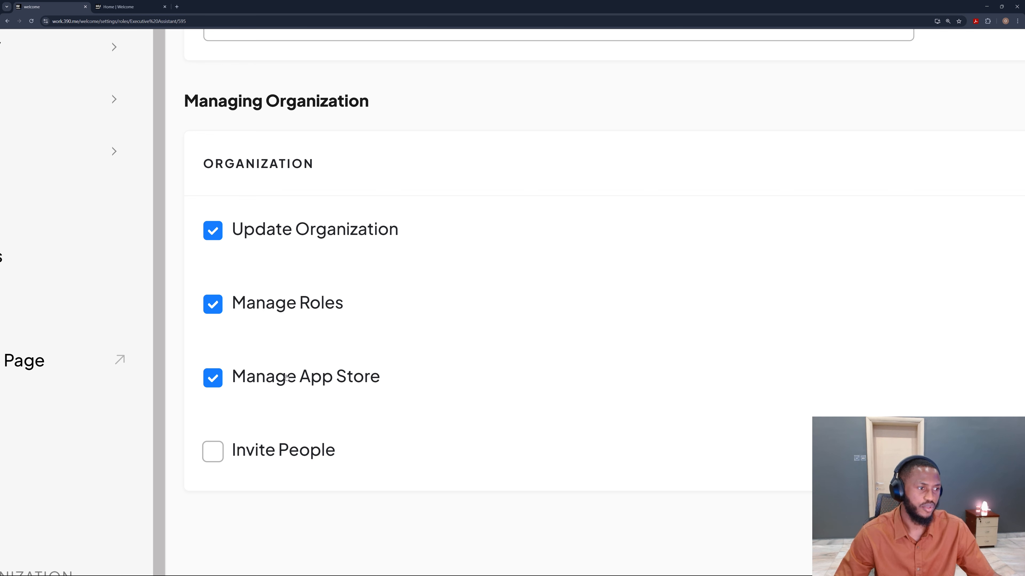
pyautogui.click(303, 458)
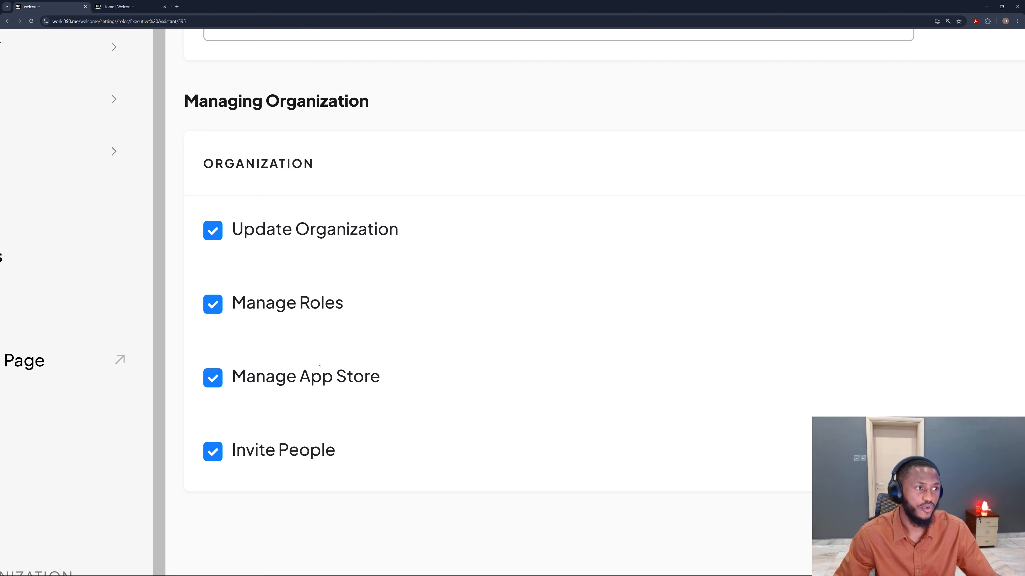
pyautogui.scroll(-5, 327, 205)
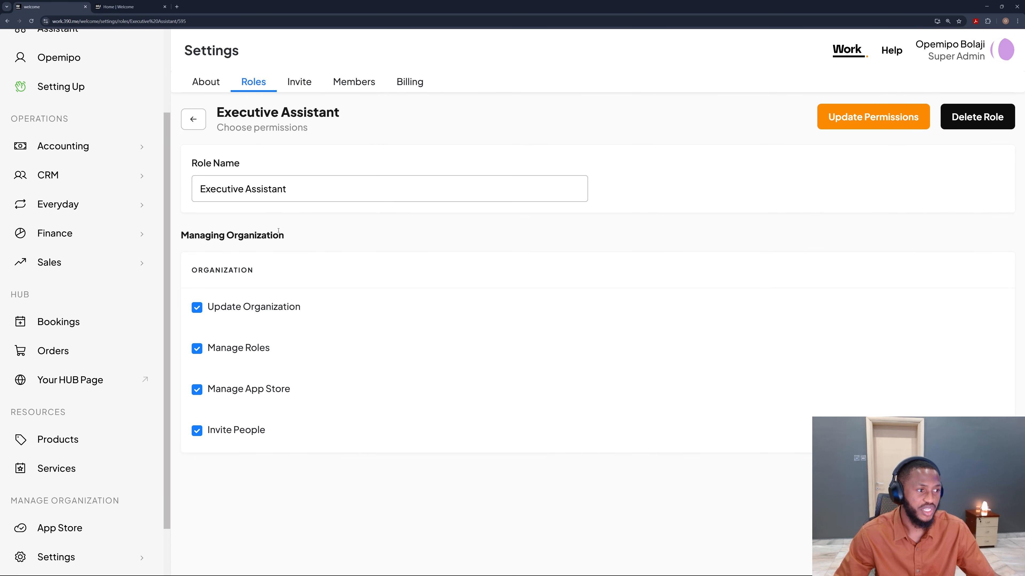
pyautogui.click(879, 117)
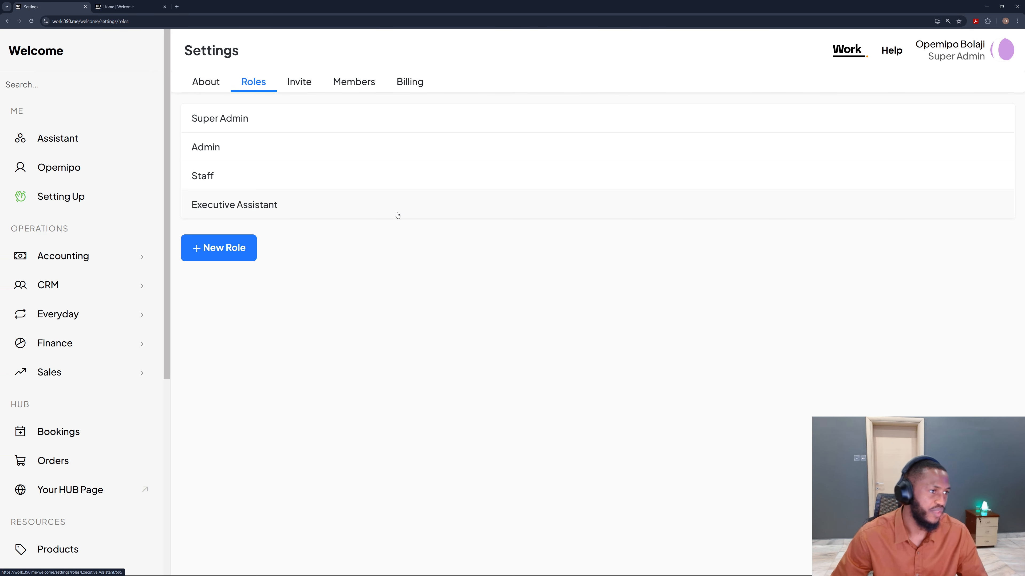
# Step: Open the Executive Assistant role, remove its Update Organization permission, and update permissions
pyautogui.click(299, 206)
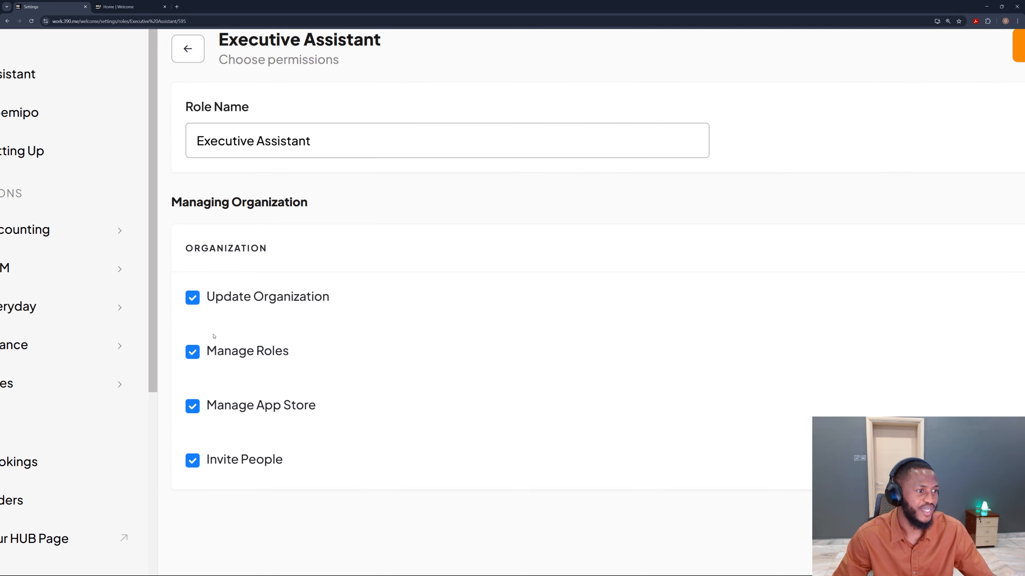
pyautogui.click(285, 292)
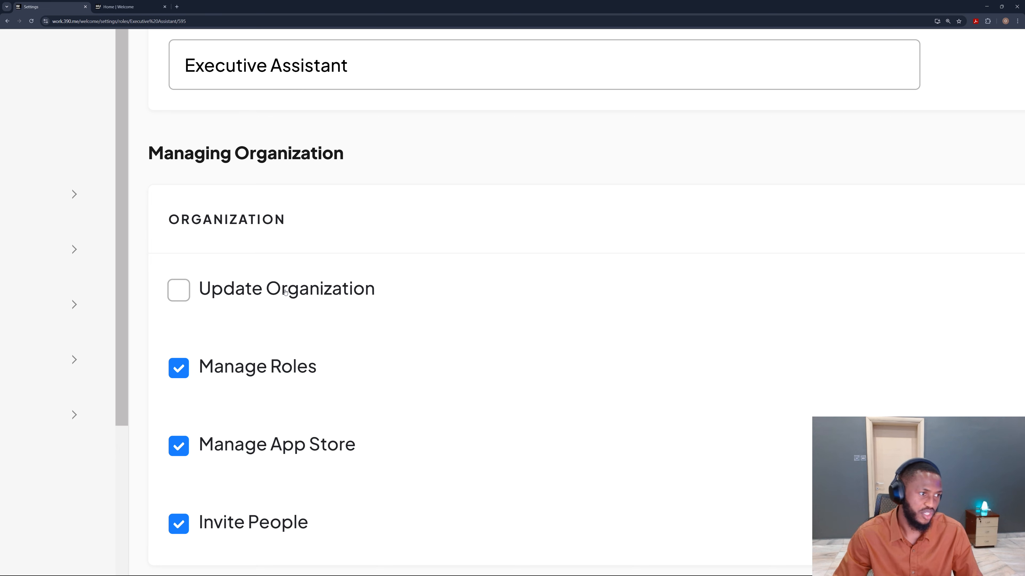
pyautogui.scroll(-1, 288, 327)
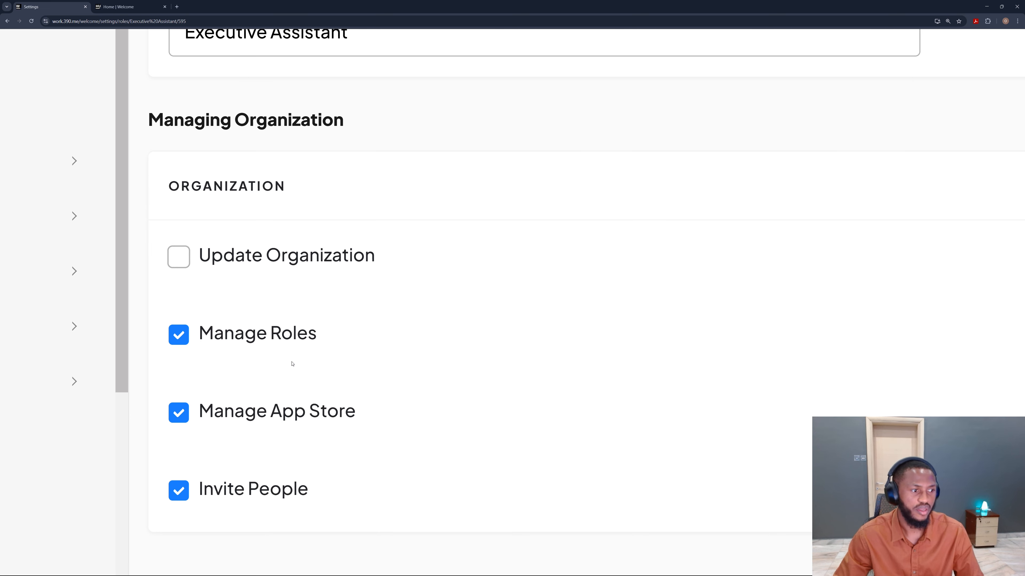
pyautogui.click(278, 417)
pyautogui.click(278, 416)
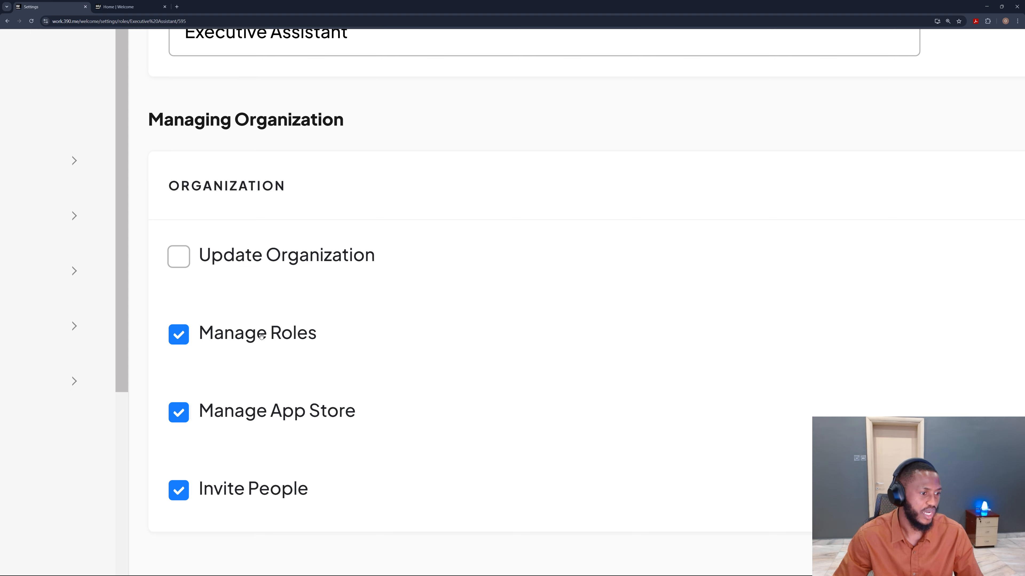
pyautogui.scroll(-5, 261, 412)
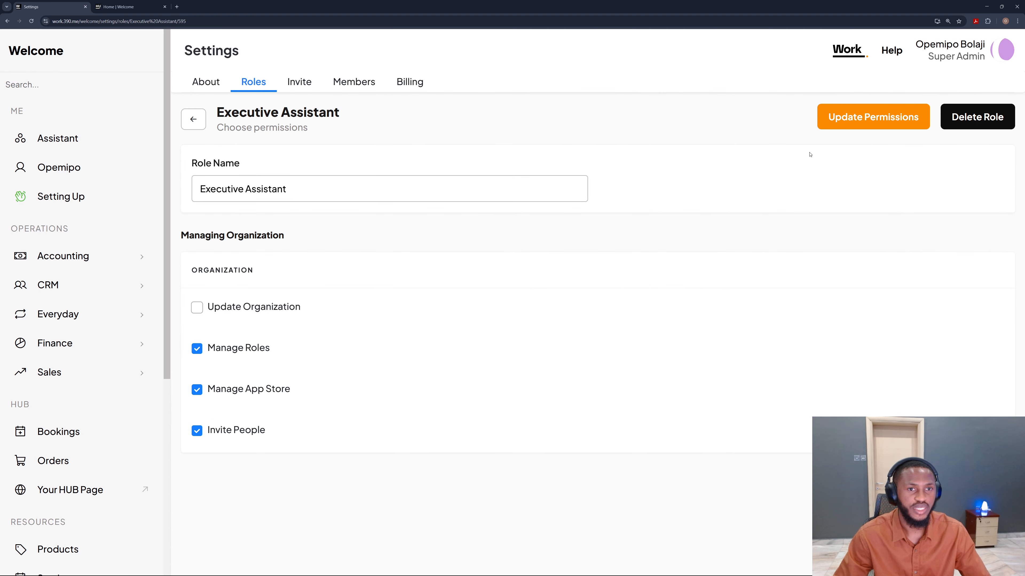
pyautogui.click(904, 121)
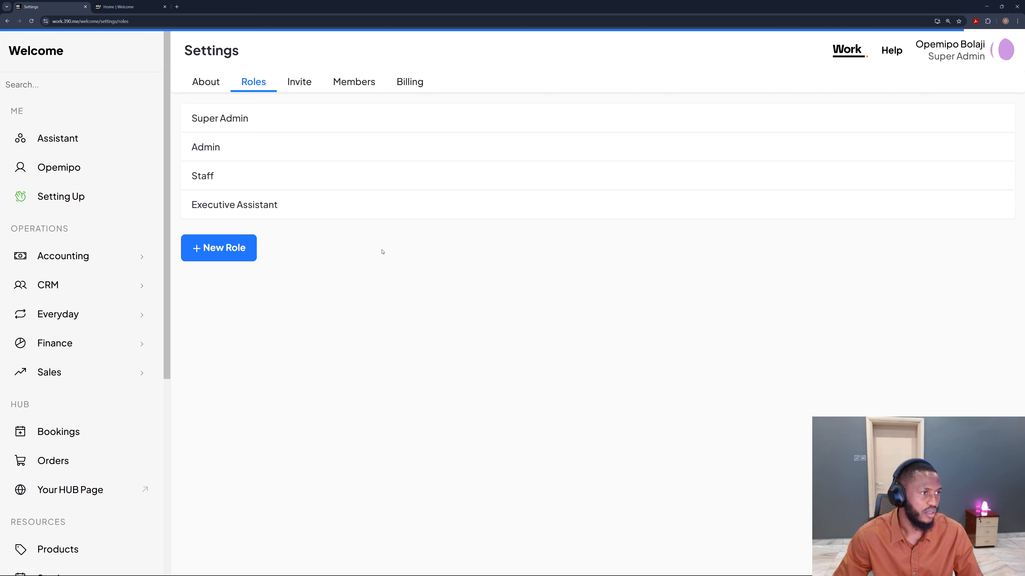
# Step: Add a new role named Digital Marketer and save it without any permissions
pyautogui.click(241, 248)
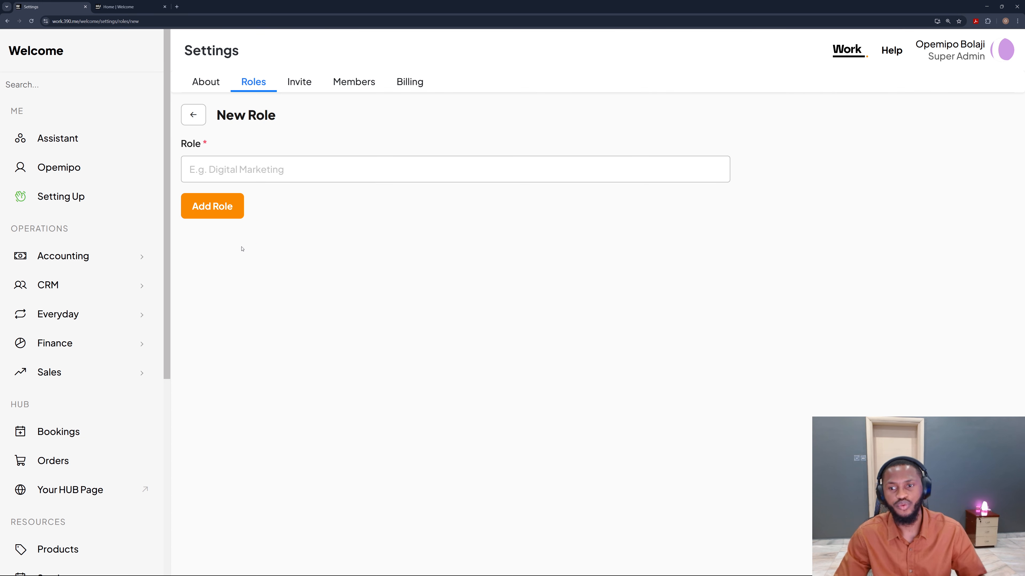
pyautogui.click(230, 173)
pyautogui.write('Digit')
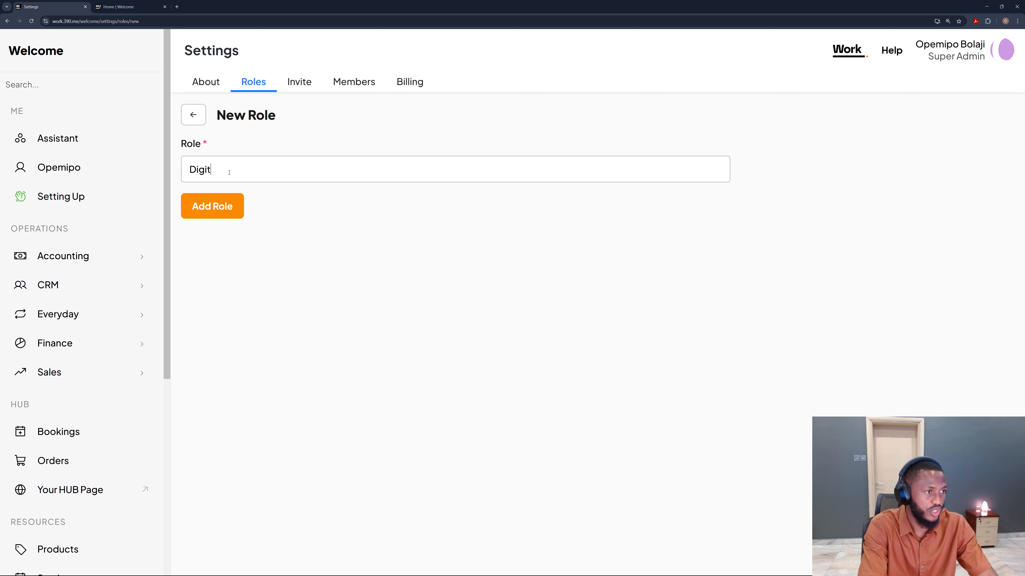
pyautogui.write('al Marketer')
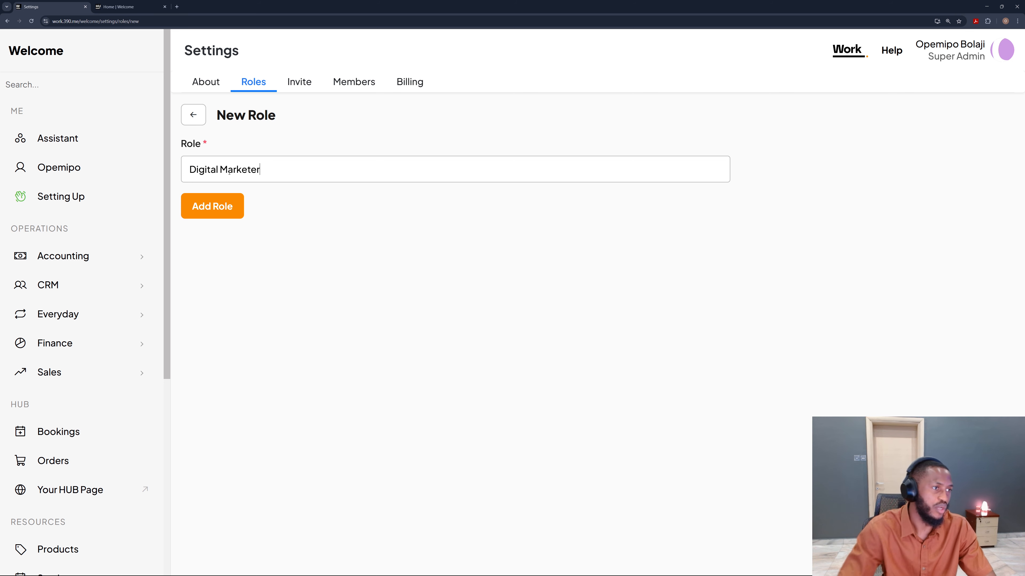
pyautogui.click(224, 205)
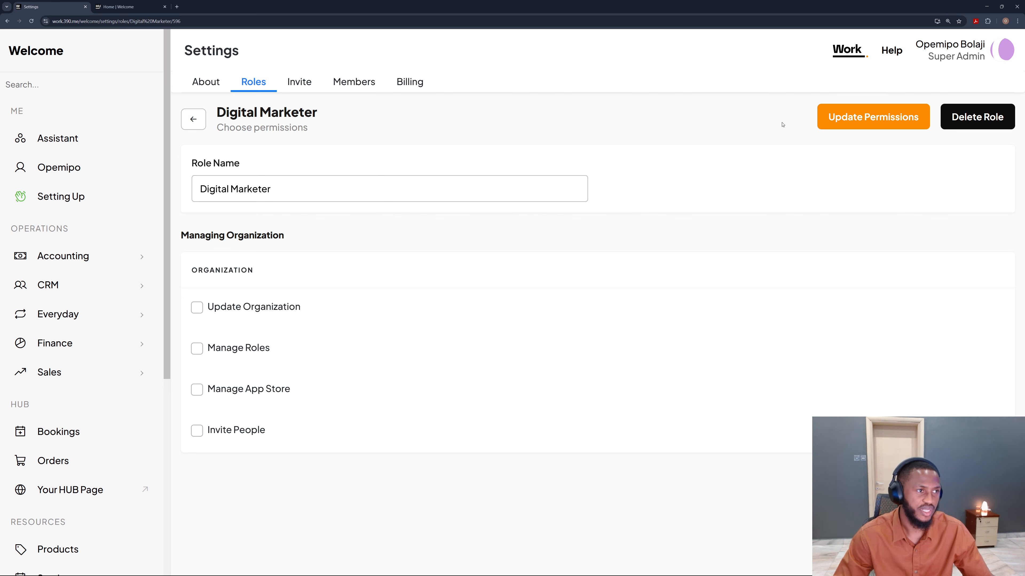
pyautogui.click(841, 122)
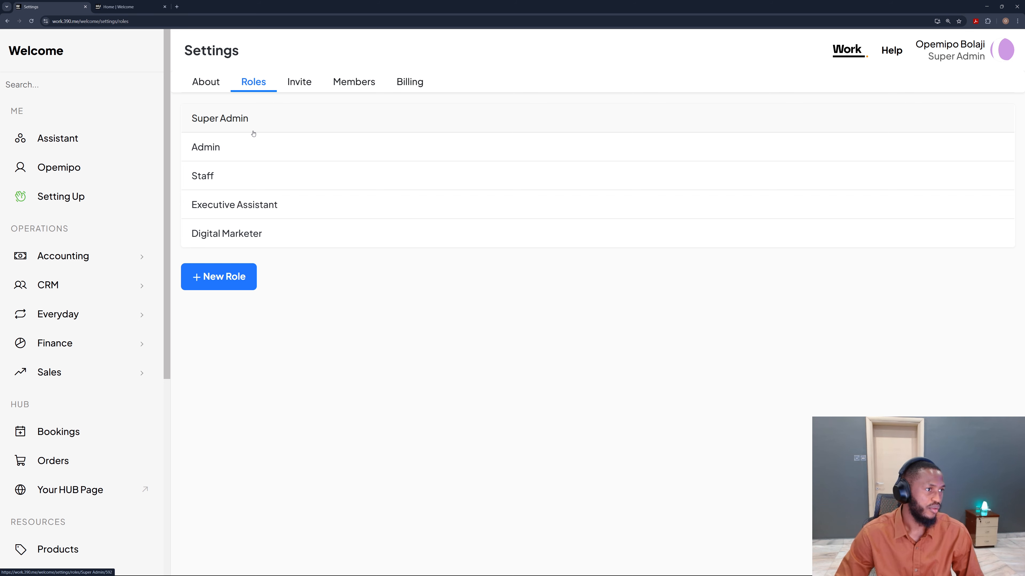
# Step: Review the permissions assigned to the Super Admin, Admin and Staff roles
pyautogui.click(253, 120)
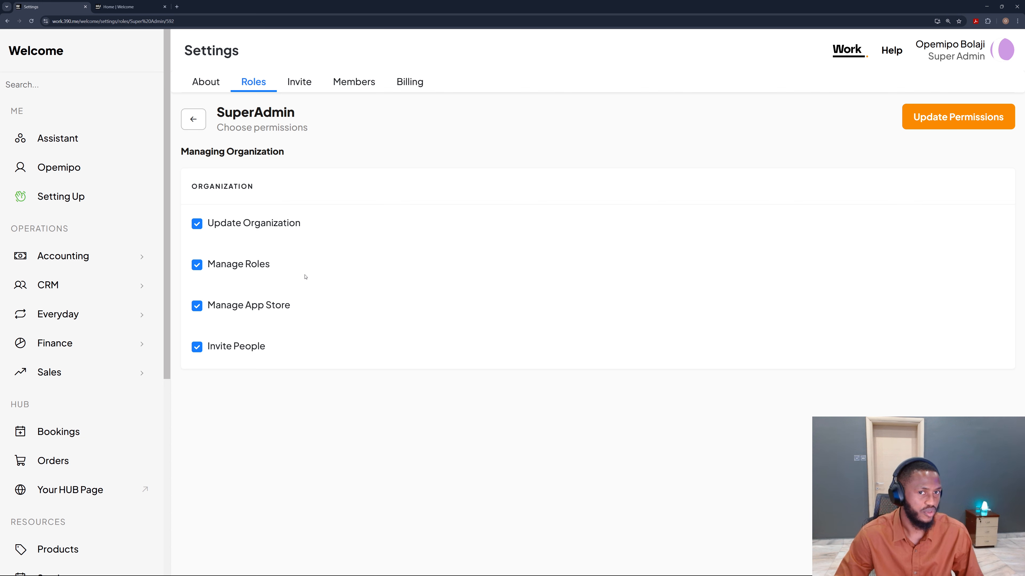
pyautogui.click(193, 119)
pyautogui.click(245, 145)
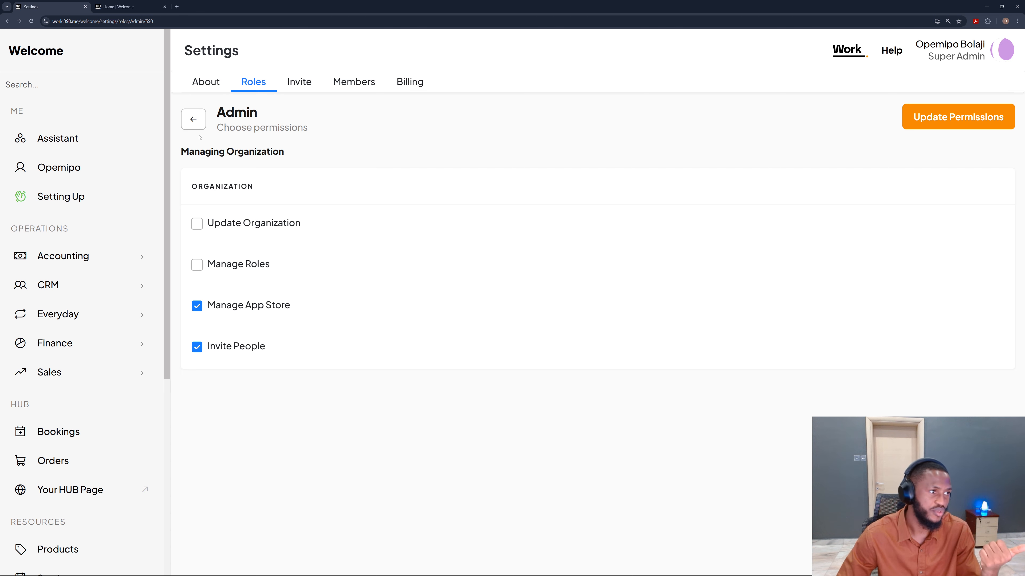
pyautogui.click(193, 119)
pyautogui.click(233, 178)
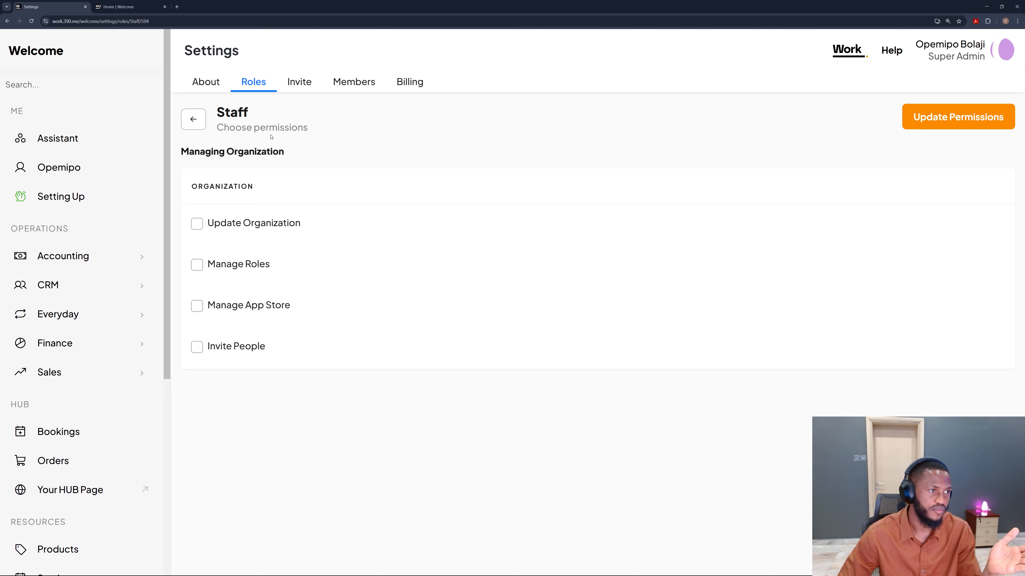
pyautogui.moveTo(286, 155); pyautogui.dragTo(189, 152)
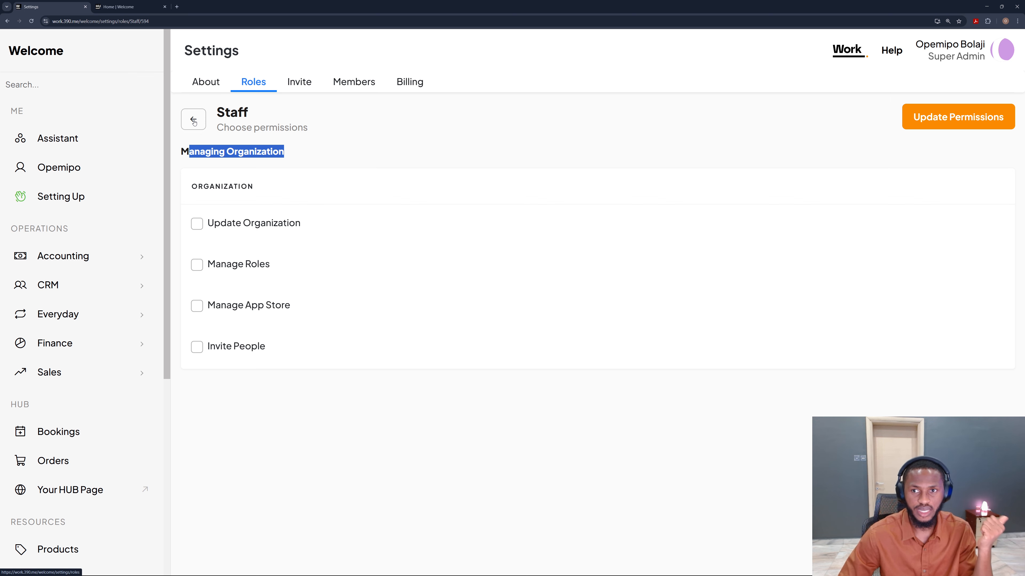
pyautogui.doubleClick(216, 152)
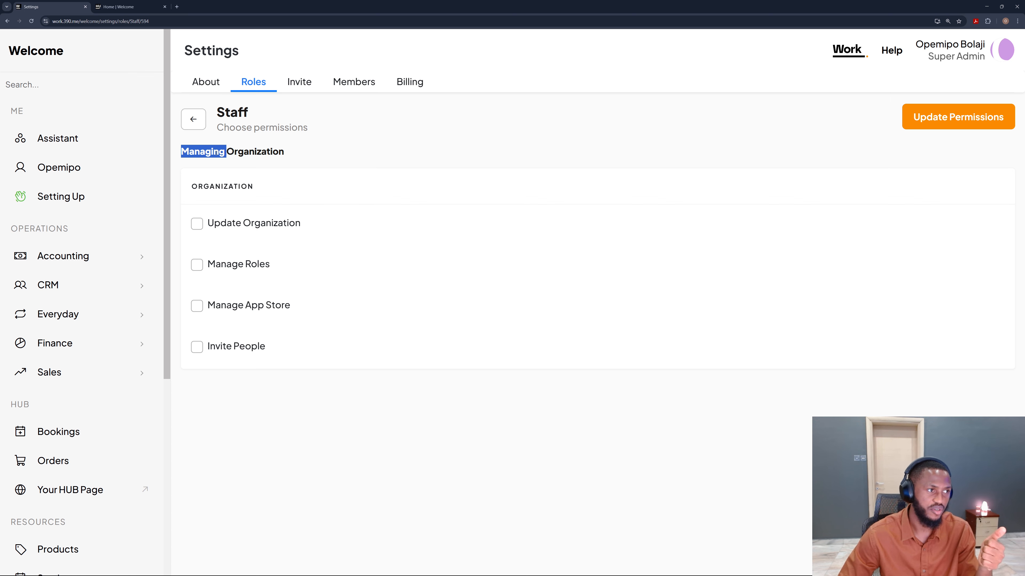
pyautogui.click(277, 152)
pyautogui.moveTo(287, 152); pyautogui.dragTo(190, 151)
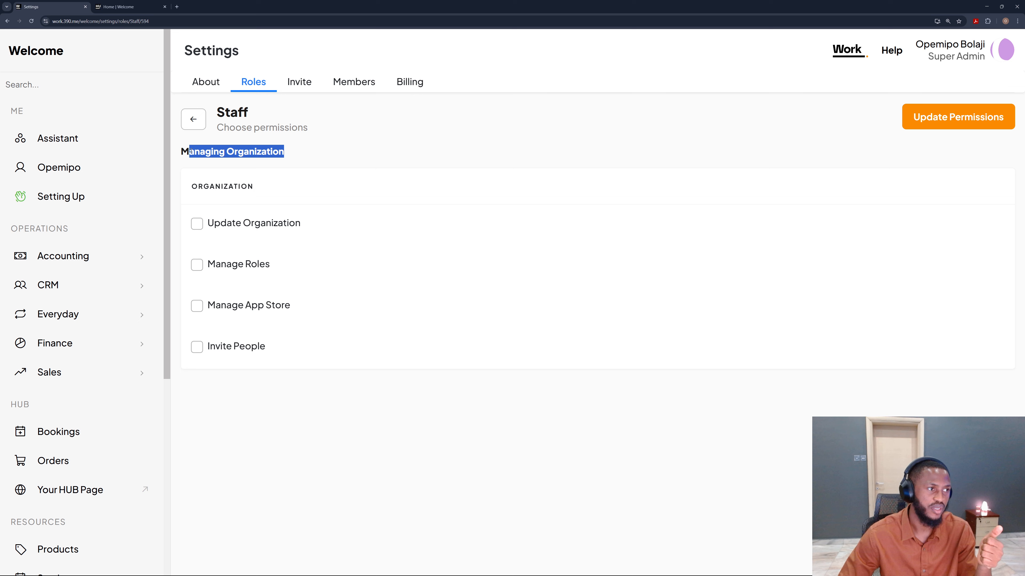
# Step: Go to the invitation form and examine its email field and the roles available to choose
pyautogui.click(192, 120)
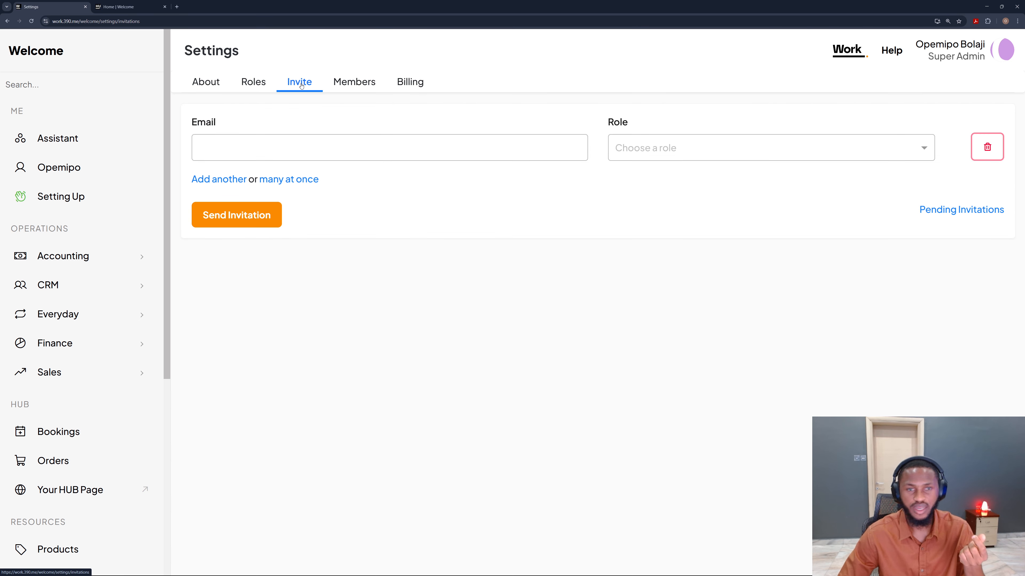
pyautogui.click(316, 150)
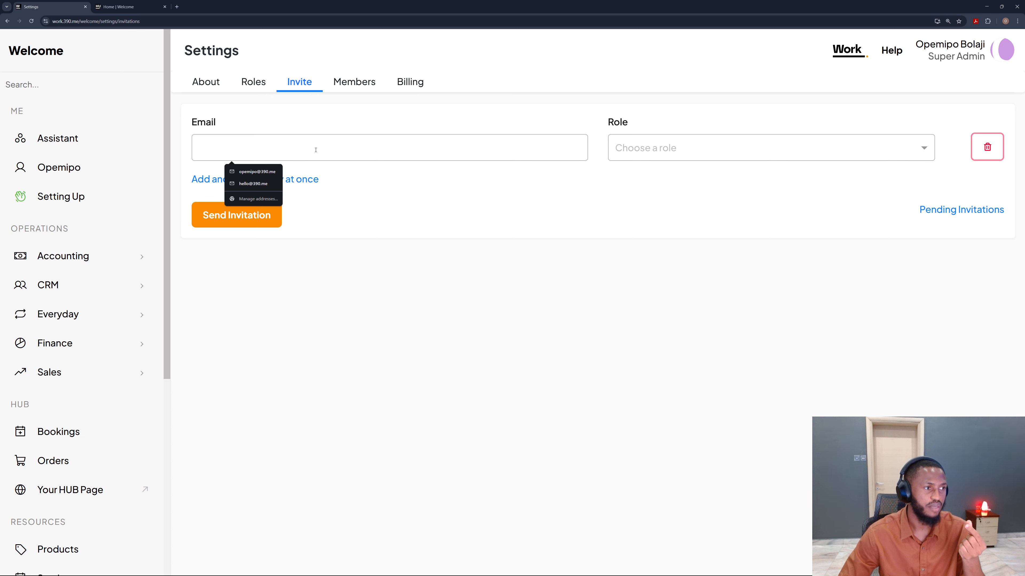
pyautogui.click(621, 145)
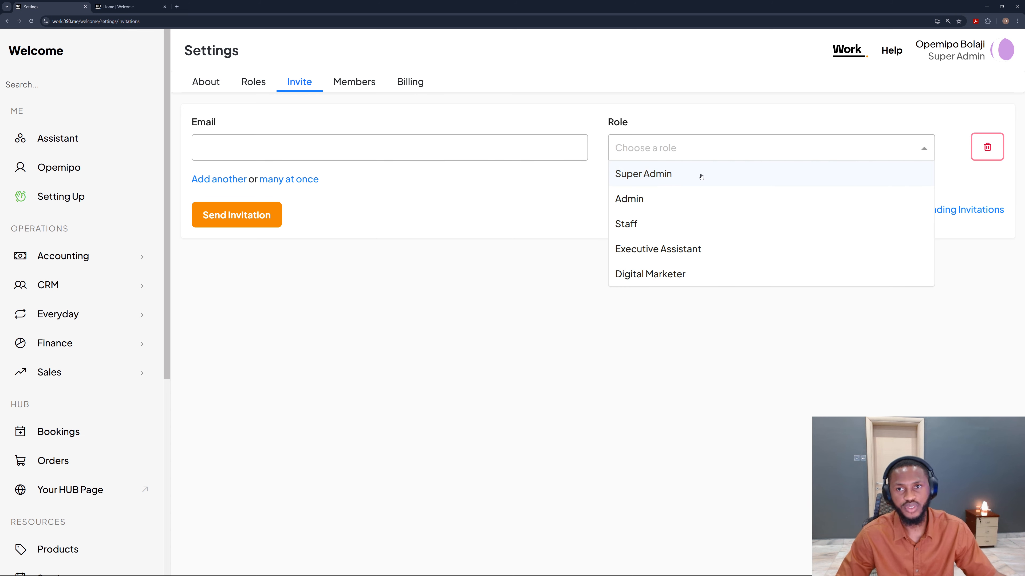
pyautogui.scroll(5, 702, 177)
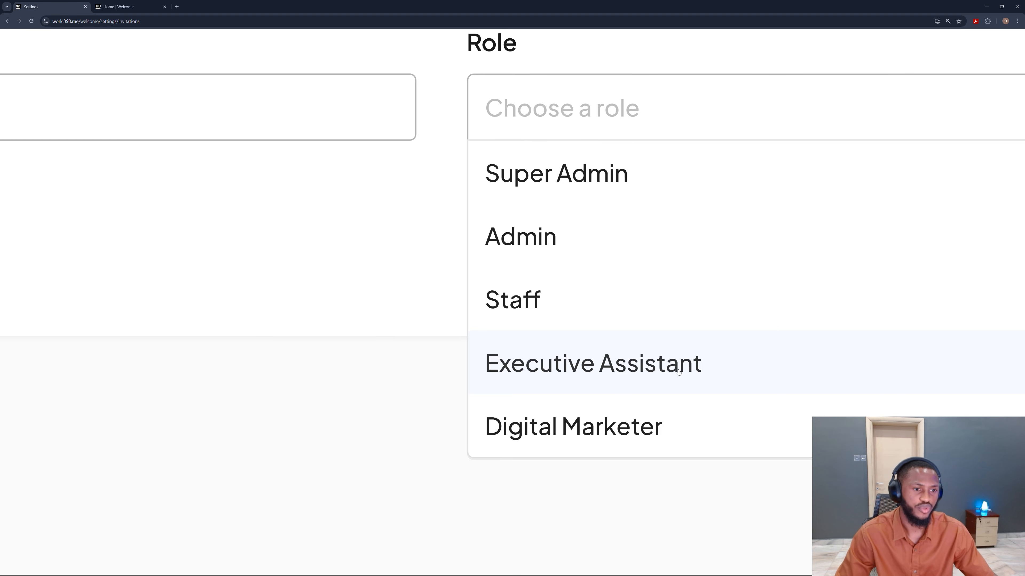
pyautogui.click(676, 371)
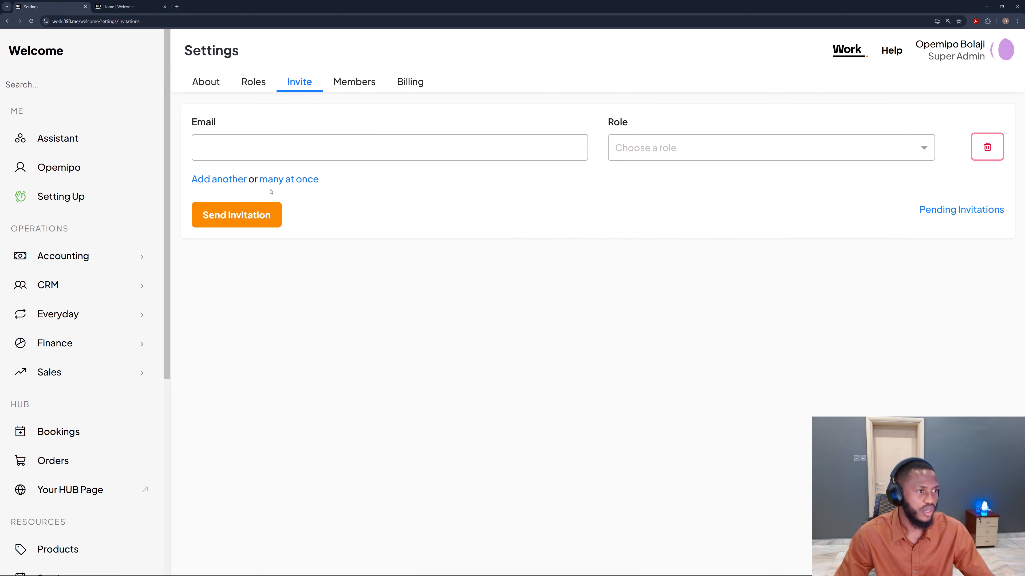
# Step: Add several invitation rows and set one row's role to Executive Assistant
pyautogui.click(226, 180)
pyautogui.click(296, 237)
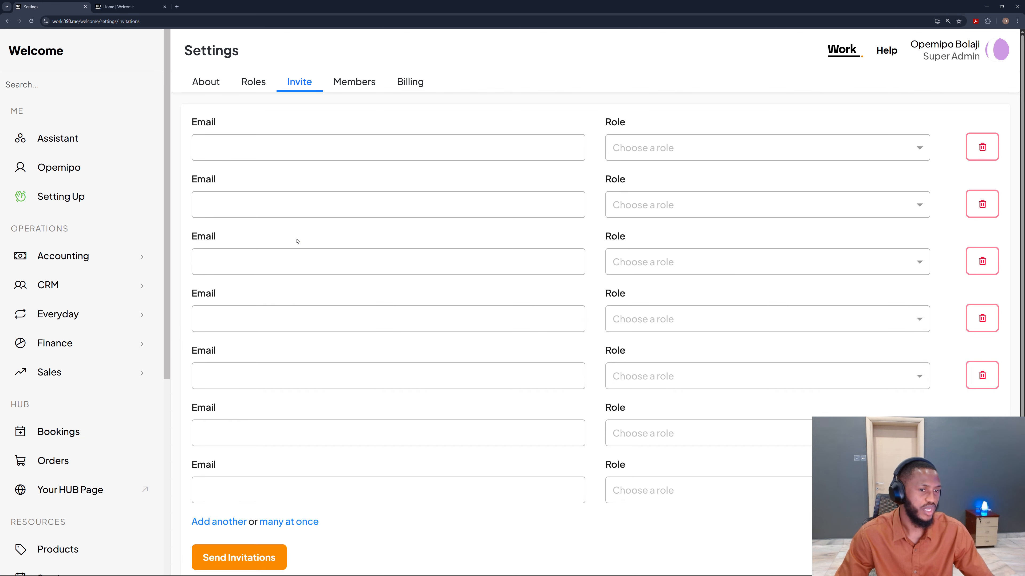
pyautogui.click(350, 271)
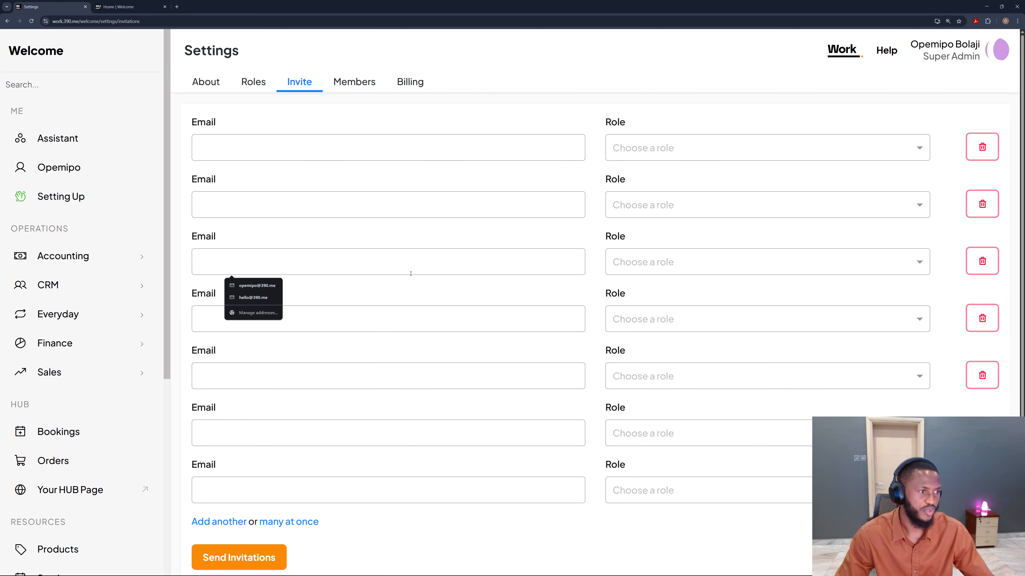
pyautogui.click(662, 263)
pyautogui.click(665, 369)
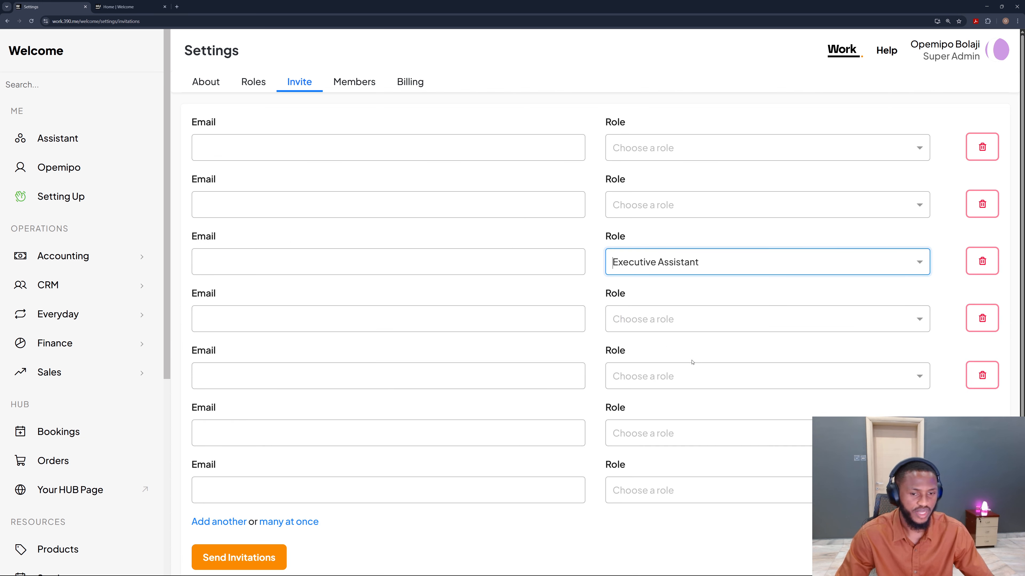
pyautogui.scroll(-2, 699, 392)
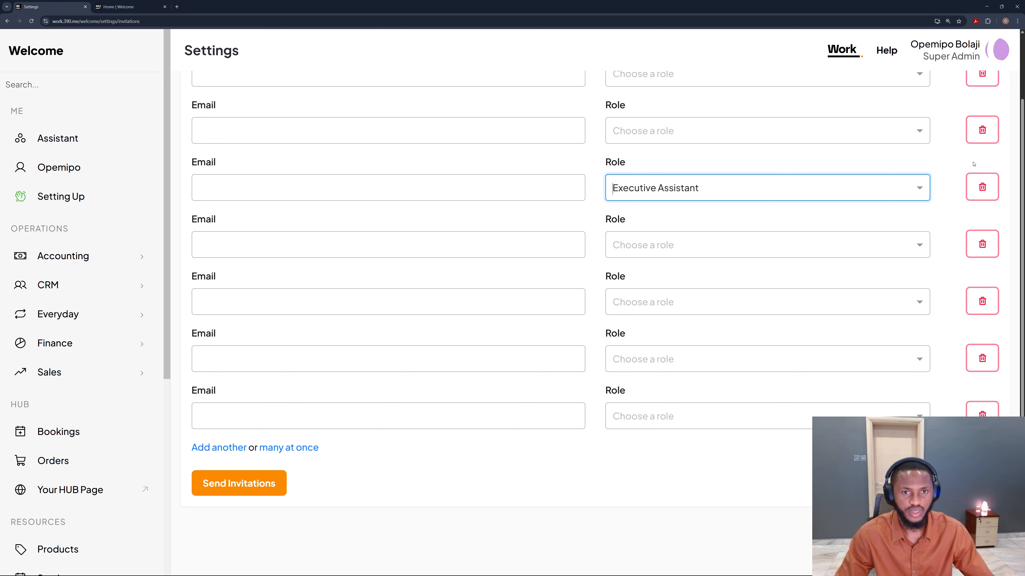
# Step: Delete the extra invitation rows, leaving two empty ones
pyautogui.click(983, 133)
pyautogui.click(983, 134)
pyautogui.click(984, 136)
pyautogui.click(984, 136)
pyautogui.click(980, 148)
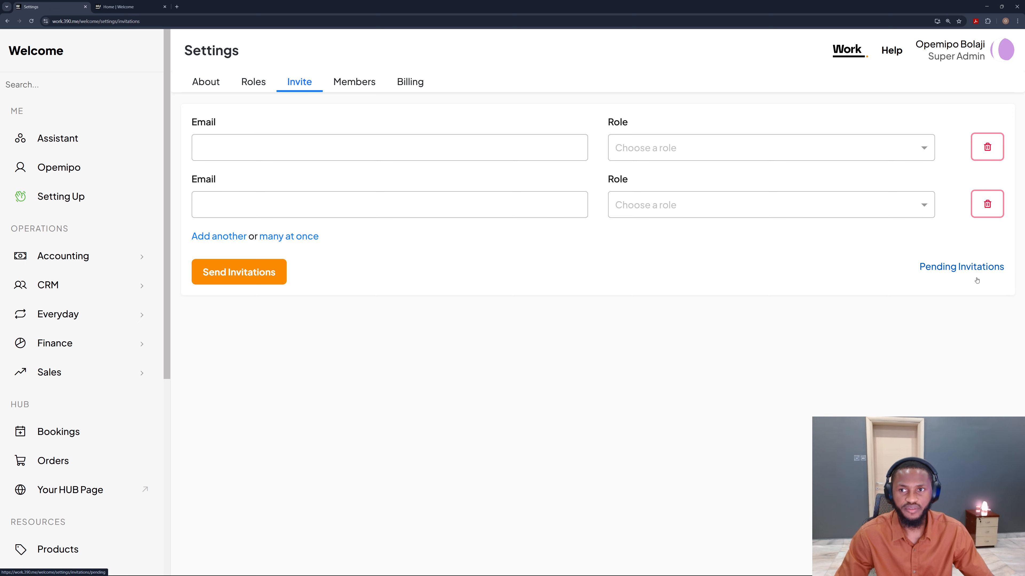
# Step: Open the pending invitations list and return to the invitation form
pyautogui.scroll(5, 979, 273)
pyautogui.hscroll(2, 961, 280)
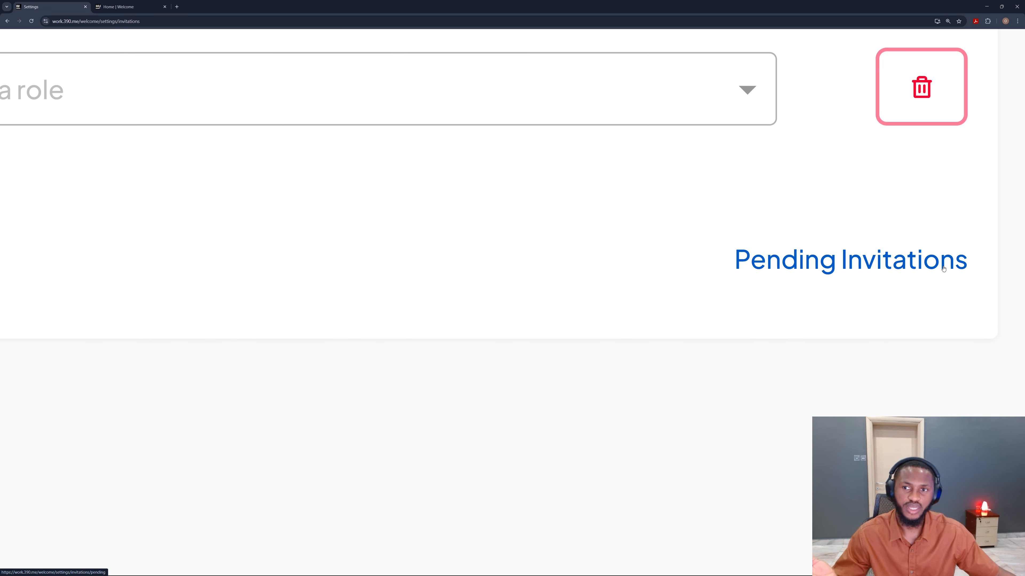
pyautogui.click(900, 267)
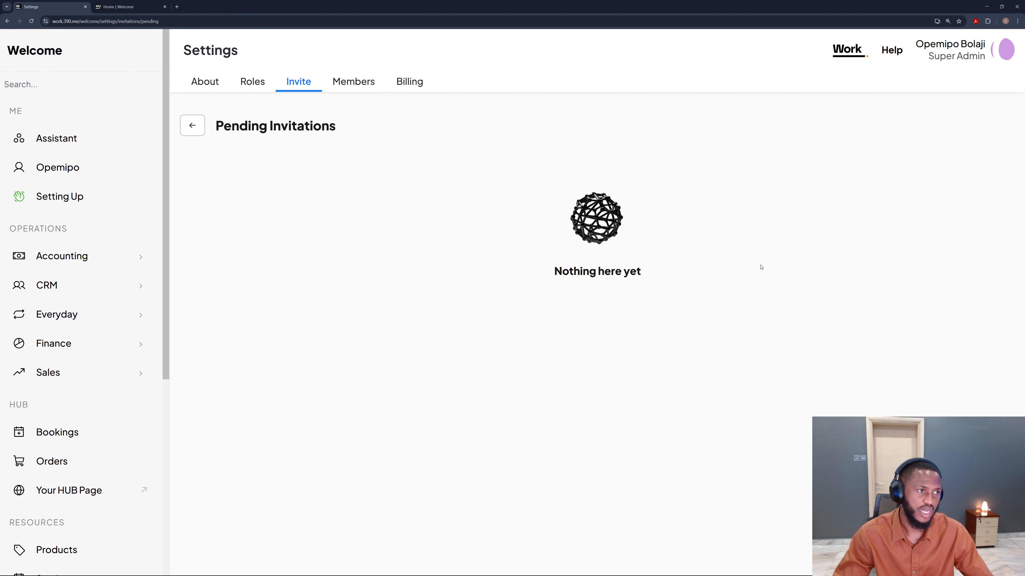
pyautogui.click(193, 131)
# Step: Open the organization's members list and view the owner's member details and role
pyautogui.click(358, 81)
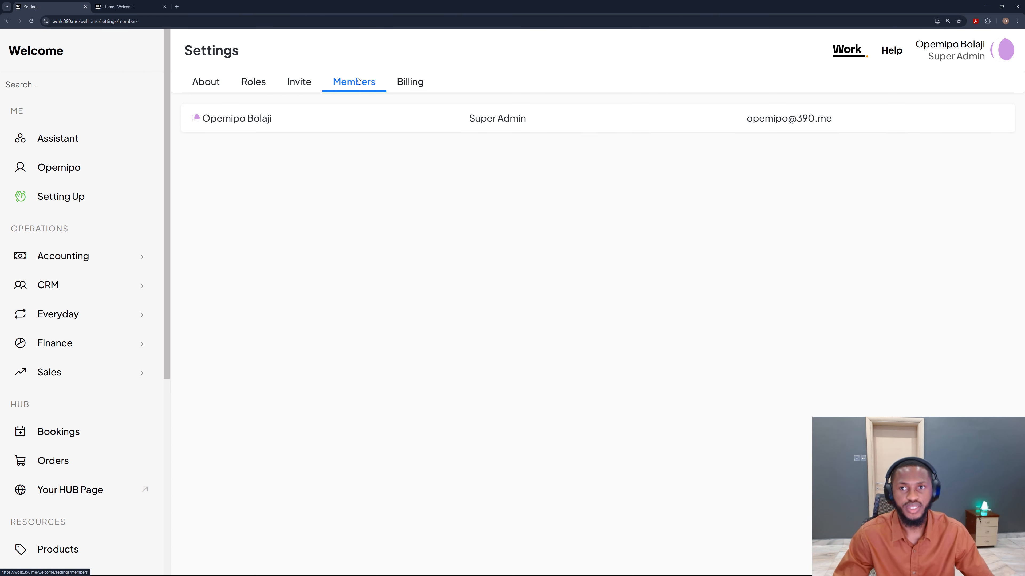
pyautogui.scroll(4, 358, 82)
pyautogui.scroll(1, 359, 82)
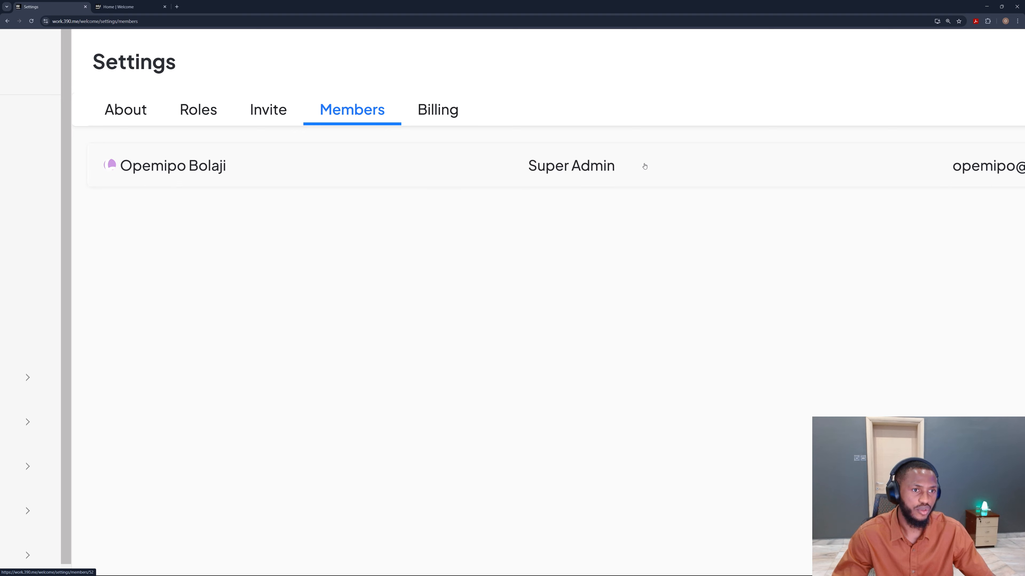
pyautogui.scroll(-4, 645, 166)
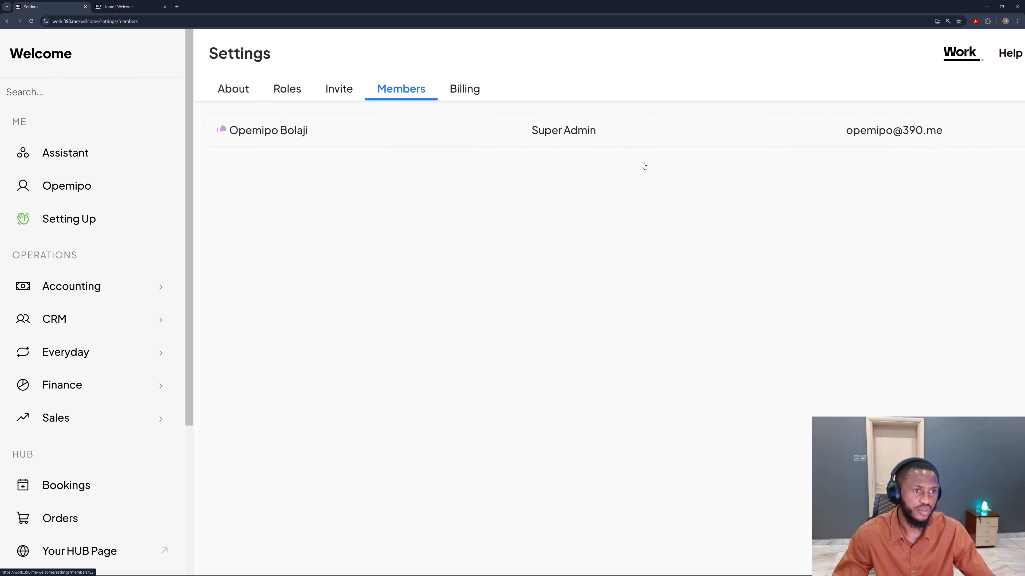
pyautogui.click(403, 120)
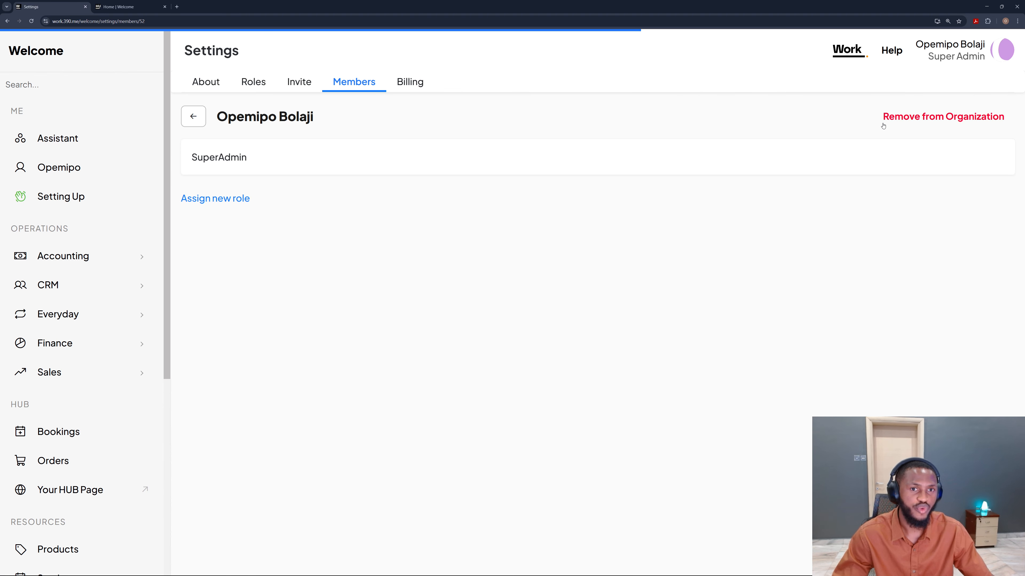
pyautogui.scroll(4, 941, 119)
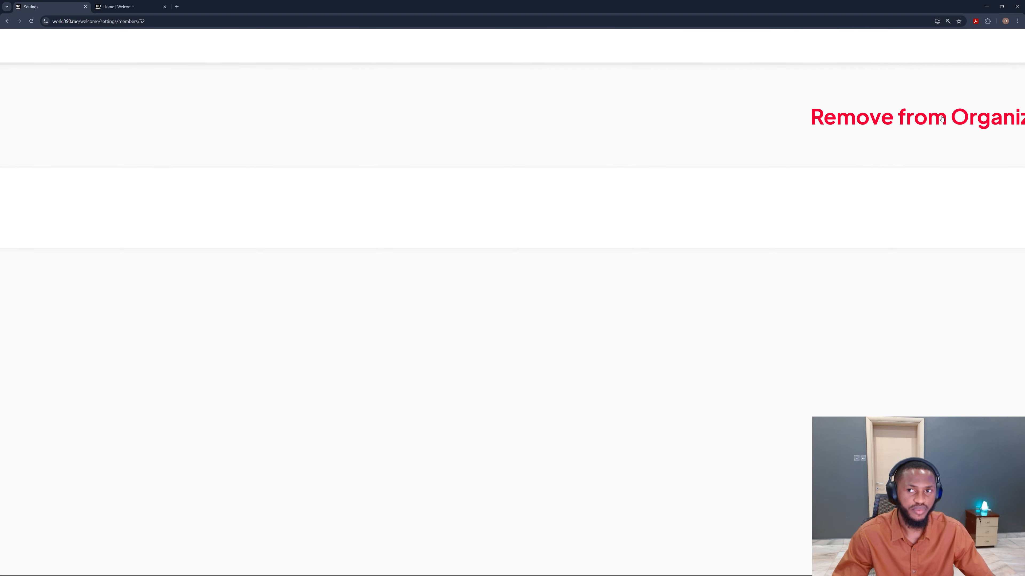
pyautogui.scroll(-4, 932, 129)
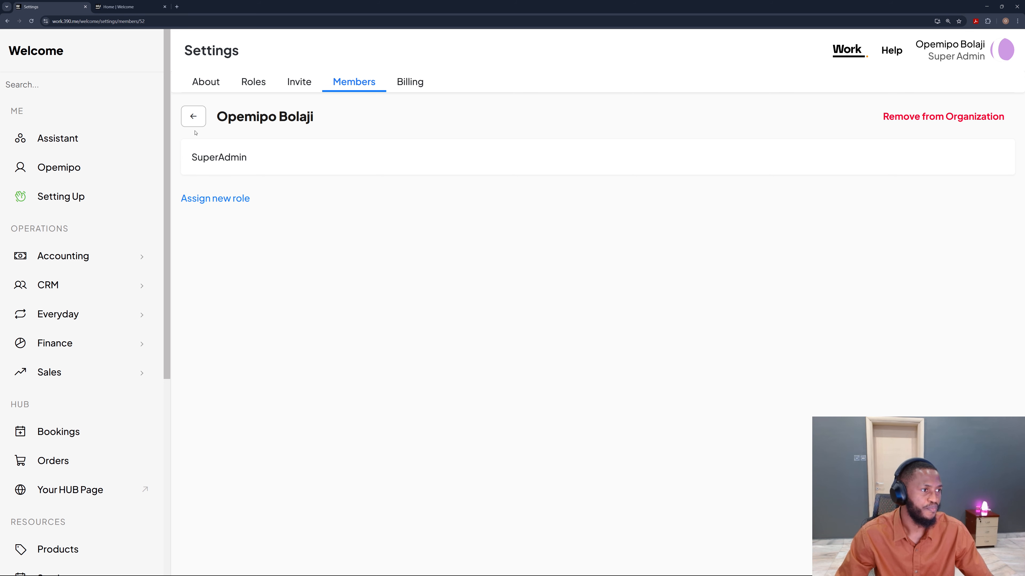
pyautogui.click(215, 200)
pyautogui.click(269, 223)
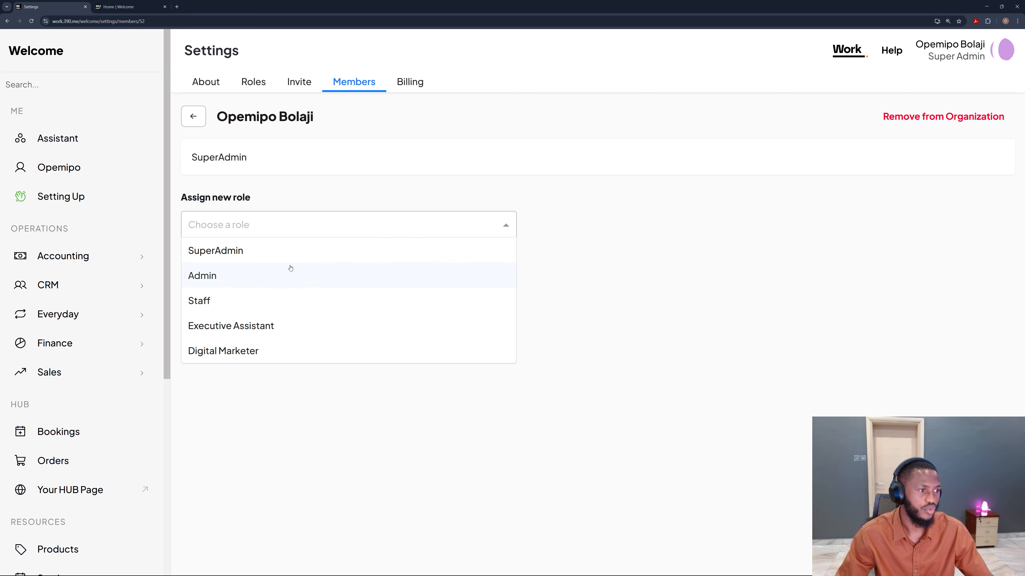
pyautogui.click(304, 325)
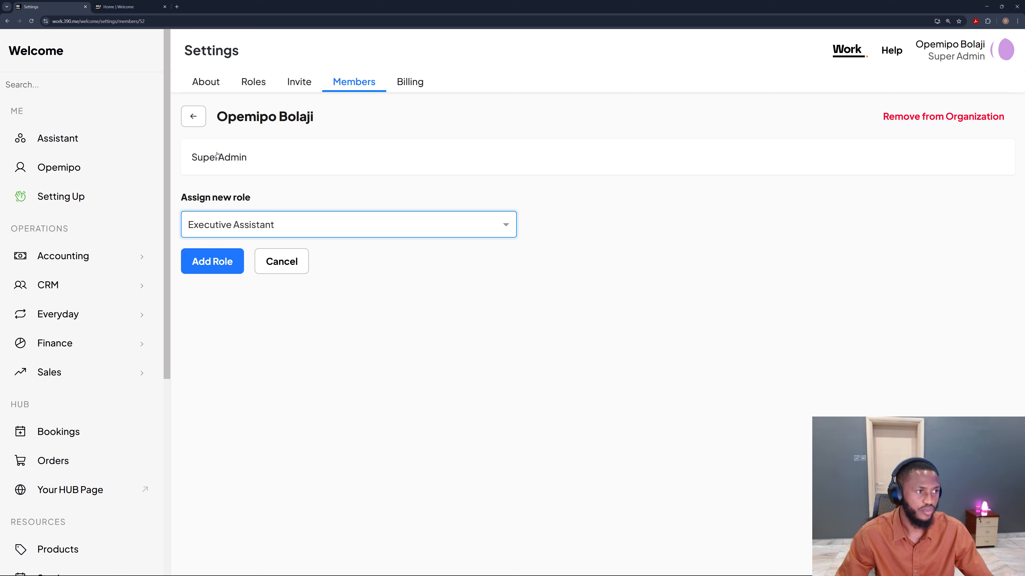
pyautogui.click(194, 117)
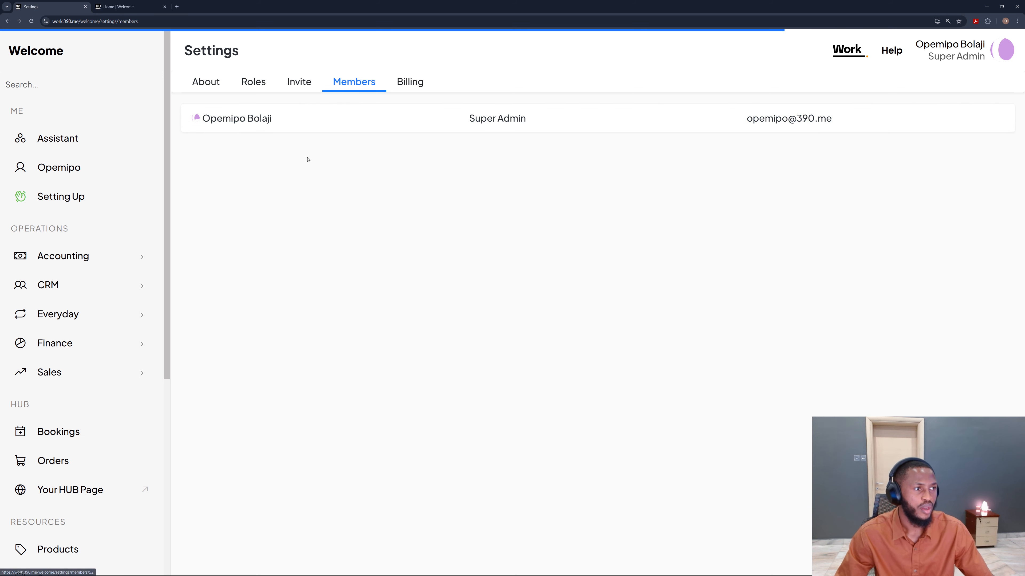
# Step: Open the billing settings and view the available subscription plans
pyautogui.click(403, 81)
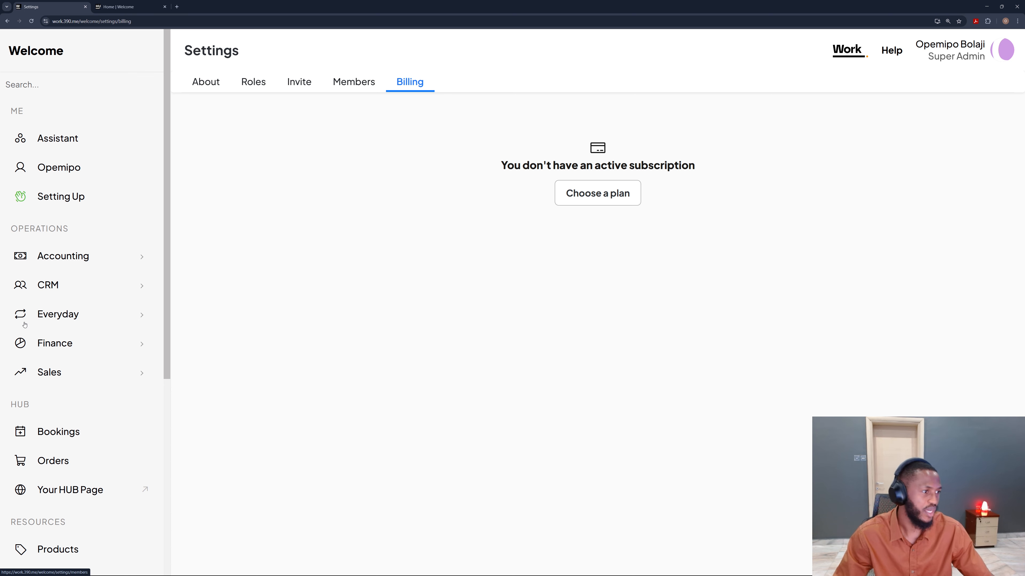
pyautogui.scroll(-8, 25, 325)
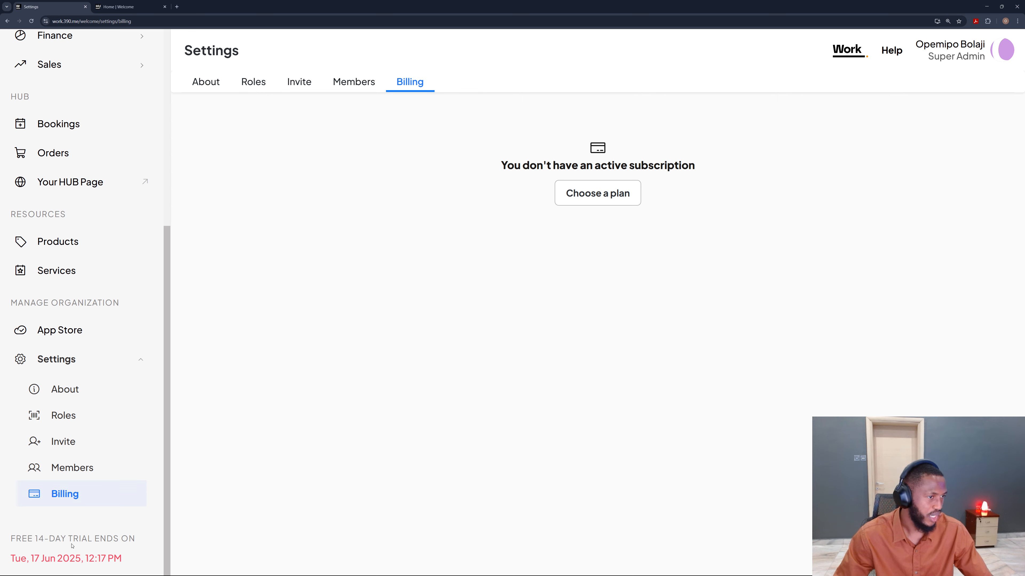
pyautogui.scroll(8, 145, 237)
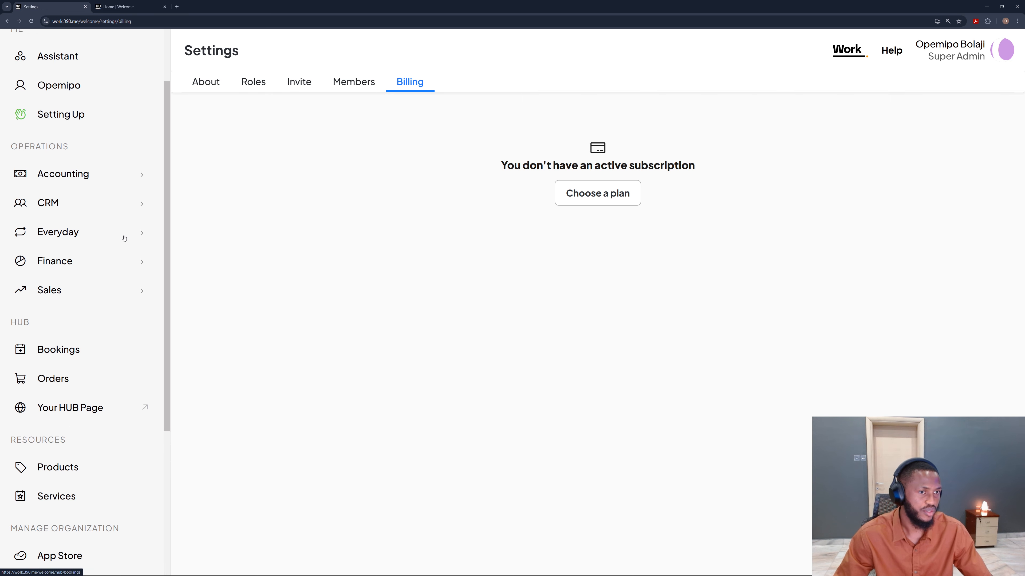
pyautogui.click(603, 196)
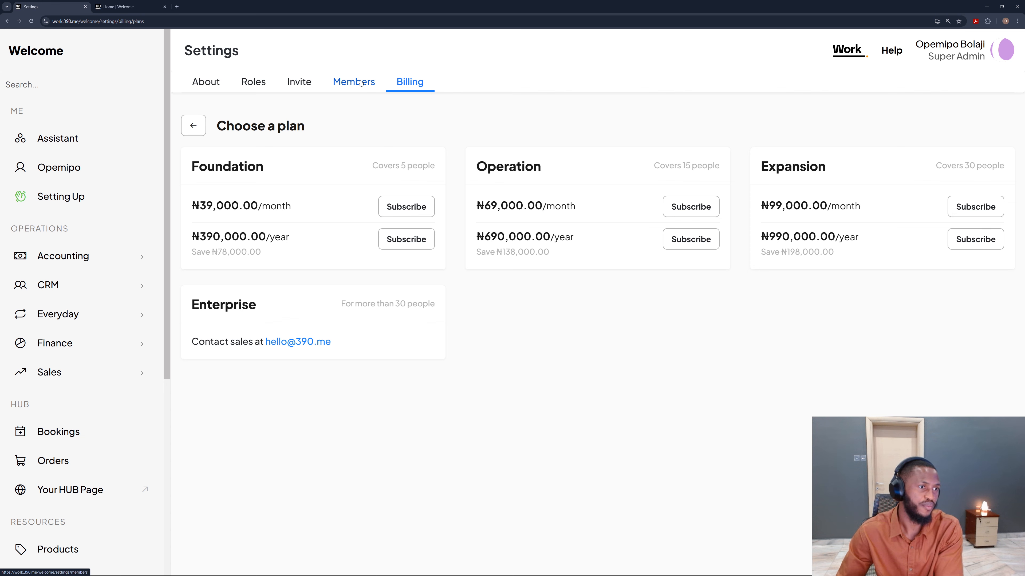
# Step: Browse back through the Members, About, Roles and Invite settings pages
pyautogui.click(361, 83)
pyautogui.click(205, 82)
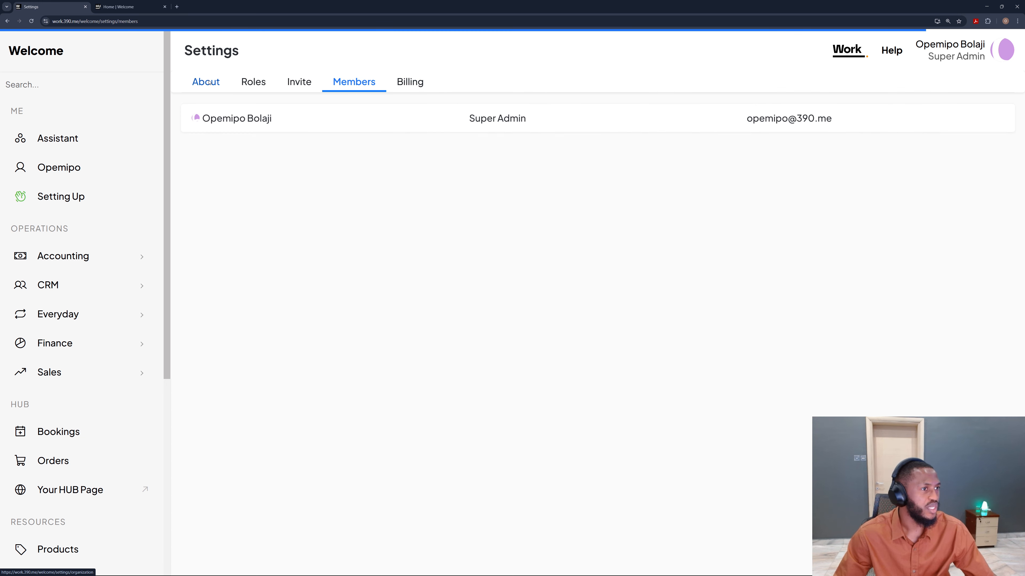
pyautogui.click(257, 86)
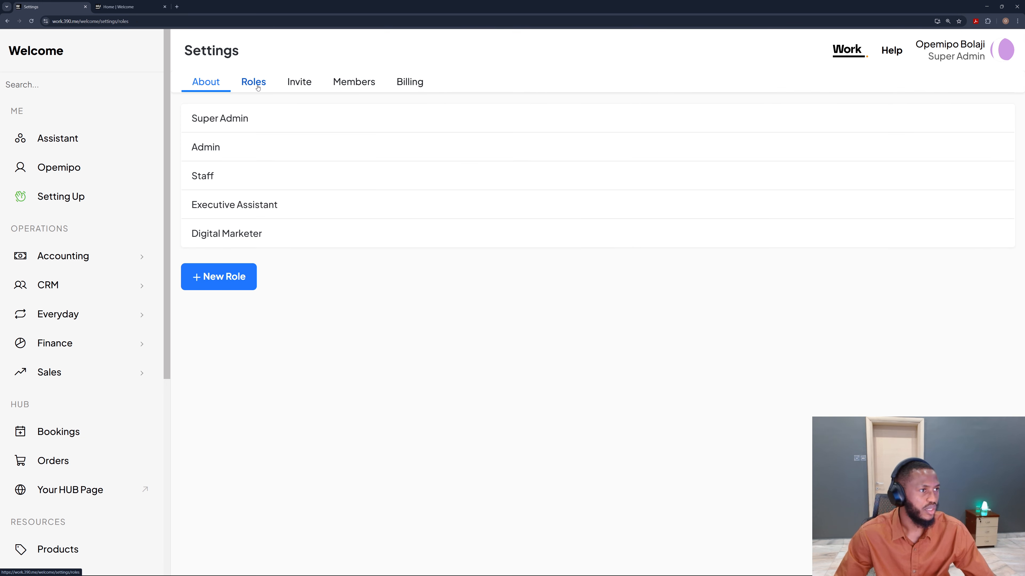
pyautogui.click(318, 83)
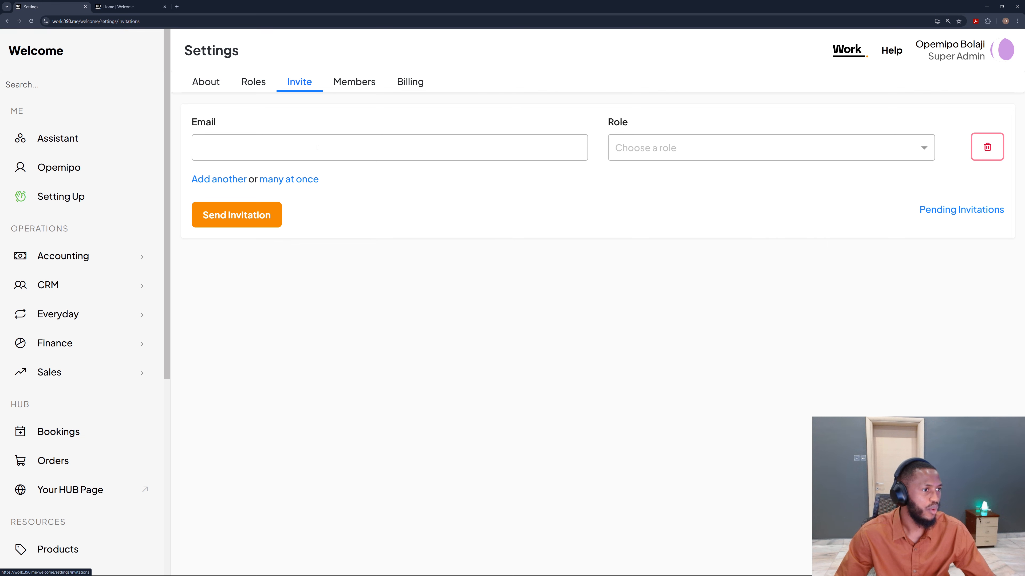
pyautogui.scroll(-5, 126, 261)
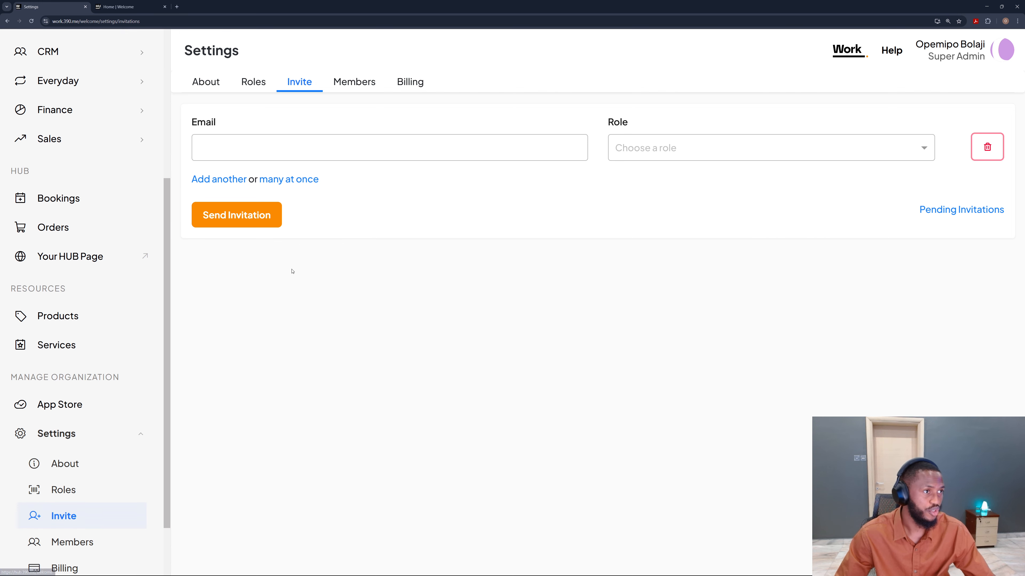
pyautogui.scroll(5, 162, 327)
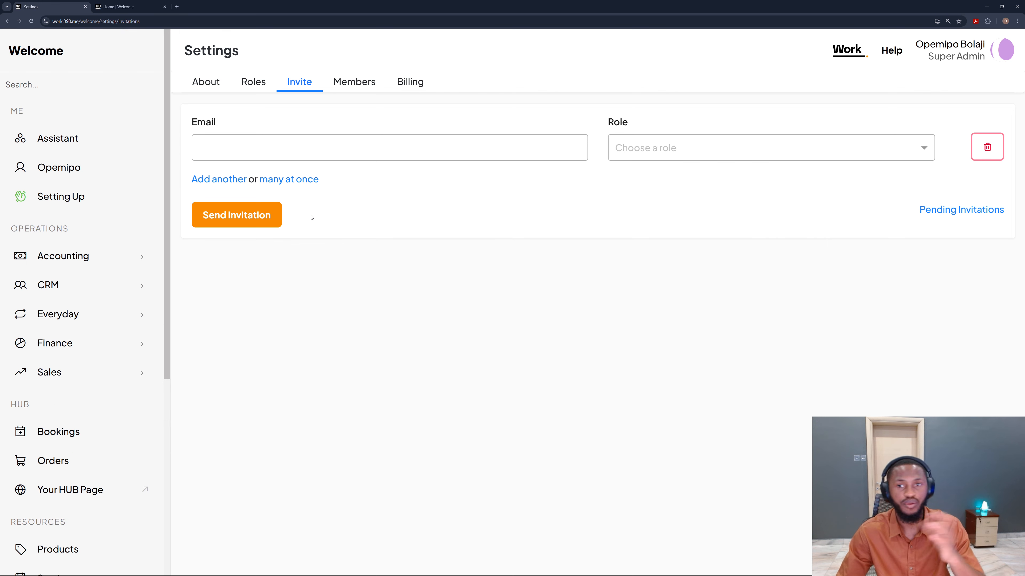